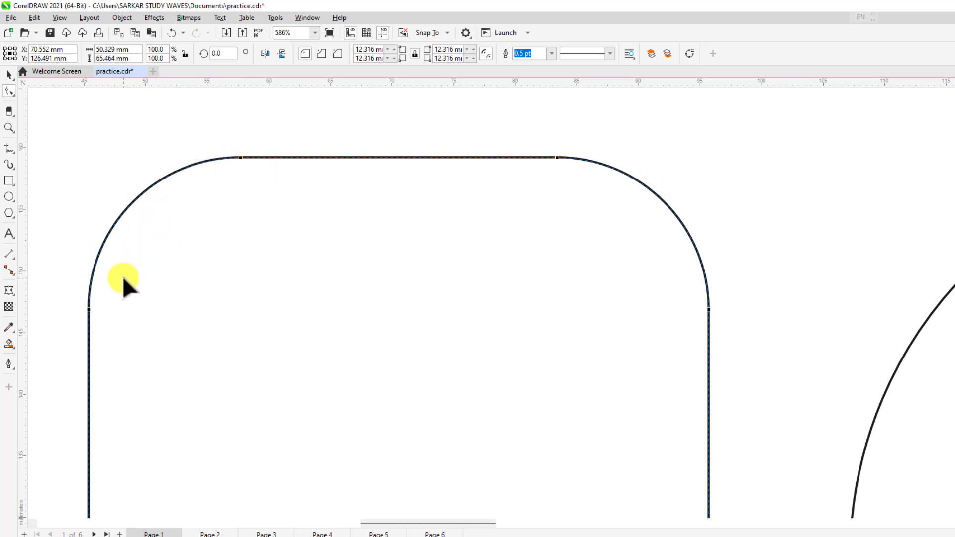
- Undo the rectangle's existing corner rounding, then try rounding all its corners by about 8.3 mm with the Shape tool
key("ctrl+z")
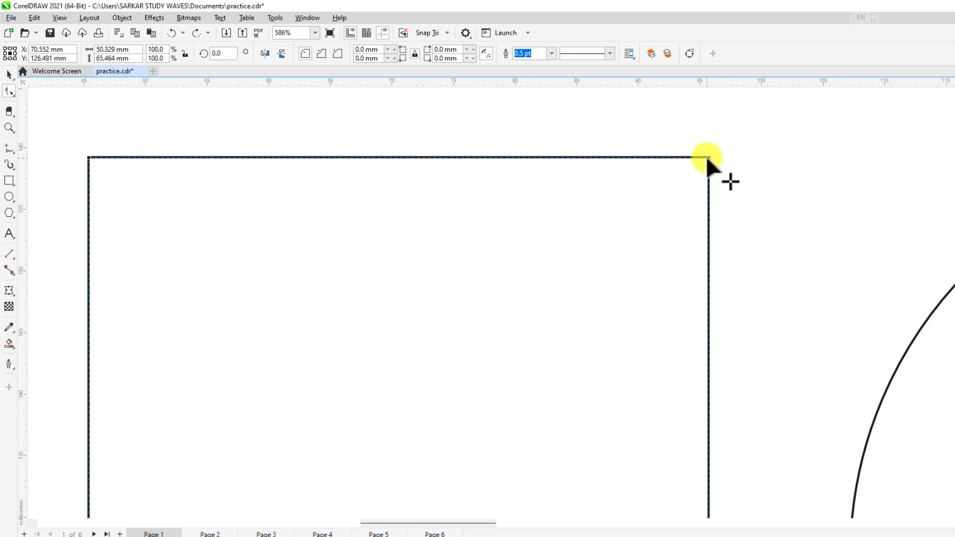
left_click_drag(709, 158, 607, 260)
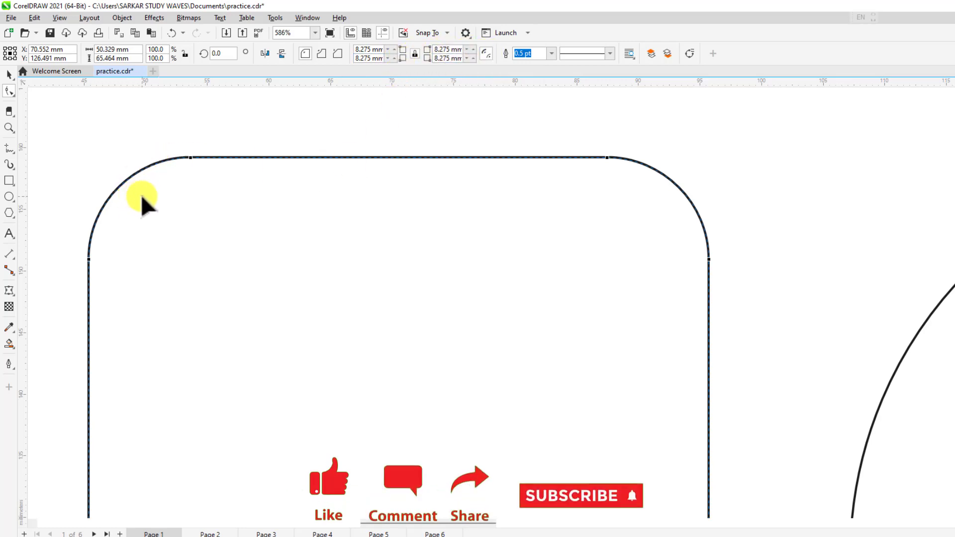
key("ctrl+z")
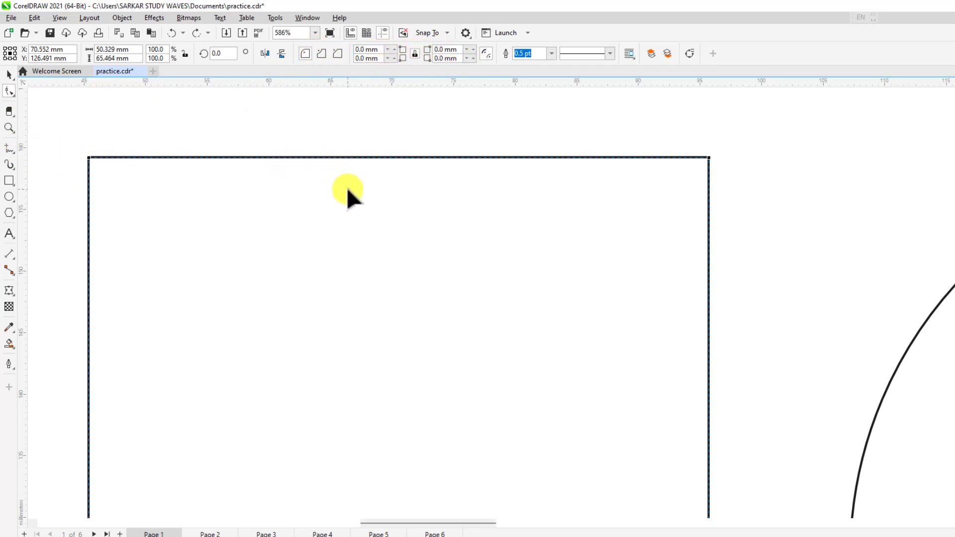
- Set the rectangle's outline width to 2.0 pt
scroll(366, 273, "down", 3)
scroll(356, 300, "up", 3)
scroll(354, 289, "down", 2)
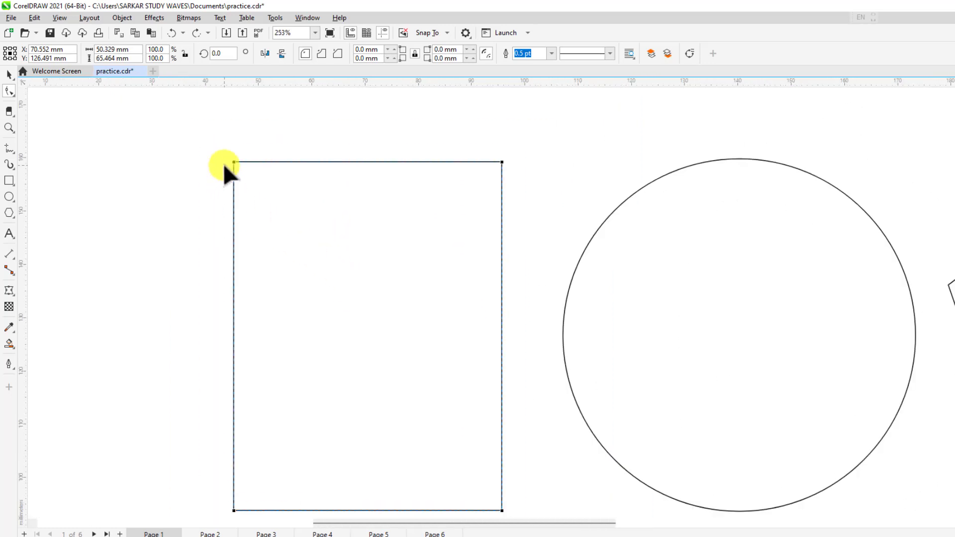
scroll(376, 365, "up", 2)
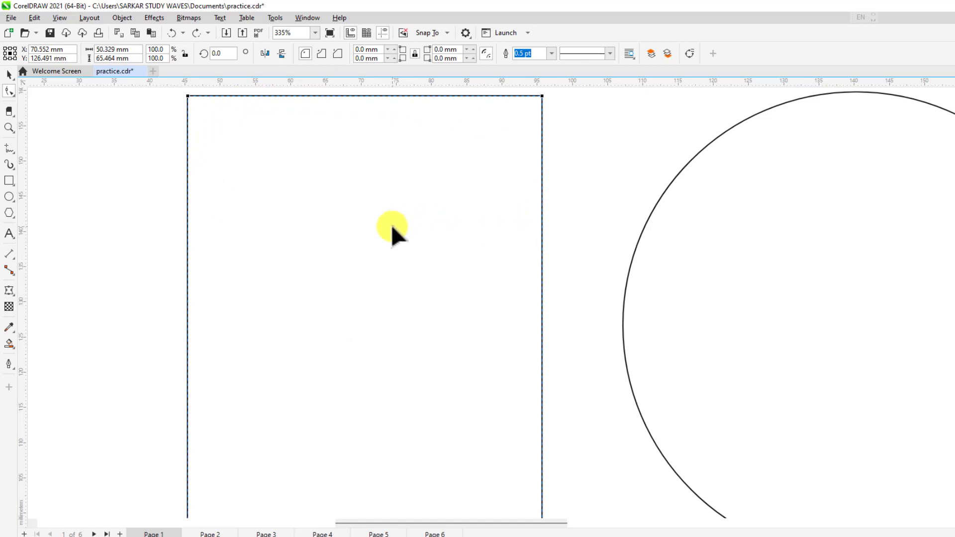
left_click(9, 77)
left_click(346, 183)
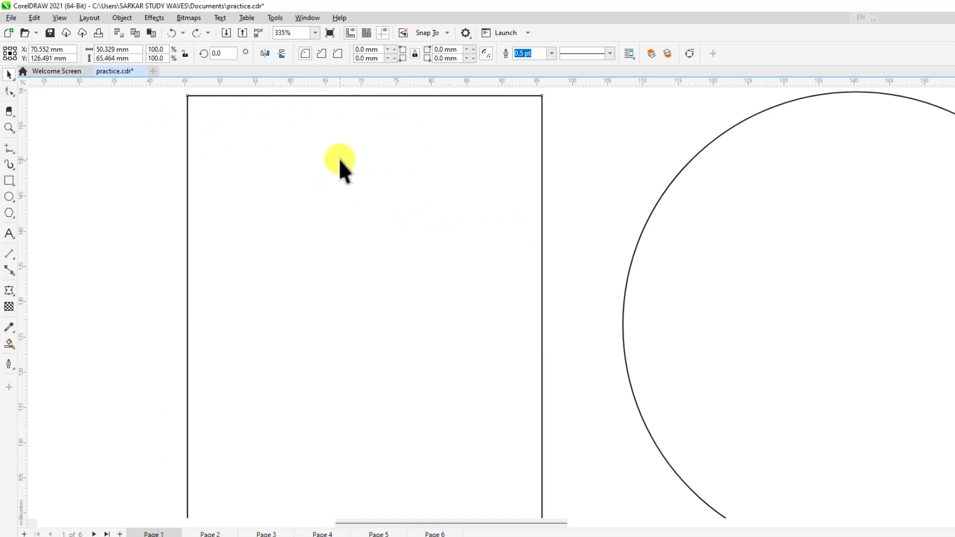
left_click(552, 53)
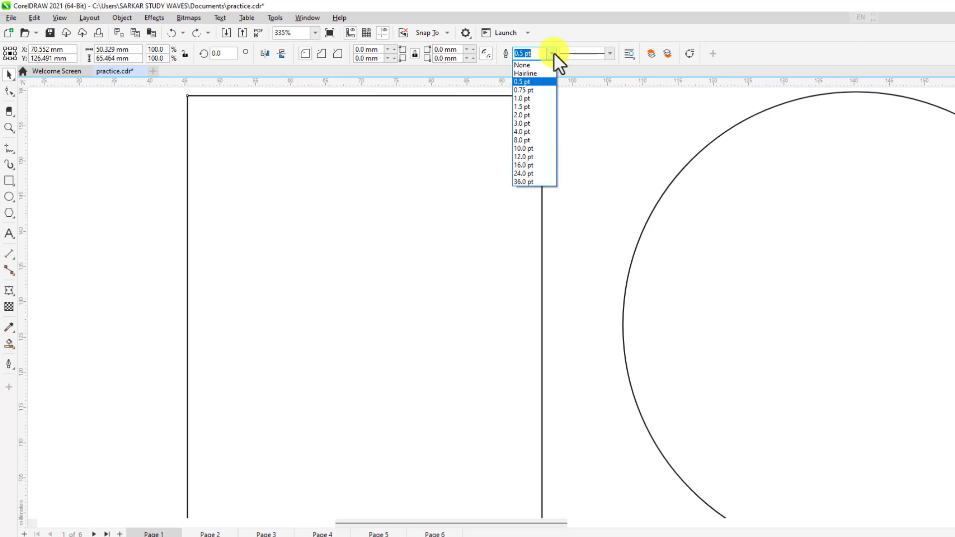
left_click(536, 114)
- Try rounding the thick-outlined rectangle's corners by about 3.4 mm with the Shape tool, and undo the rounding
left_click(6, 92)
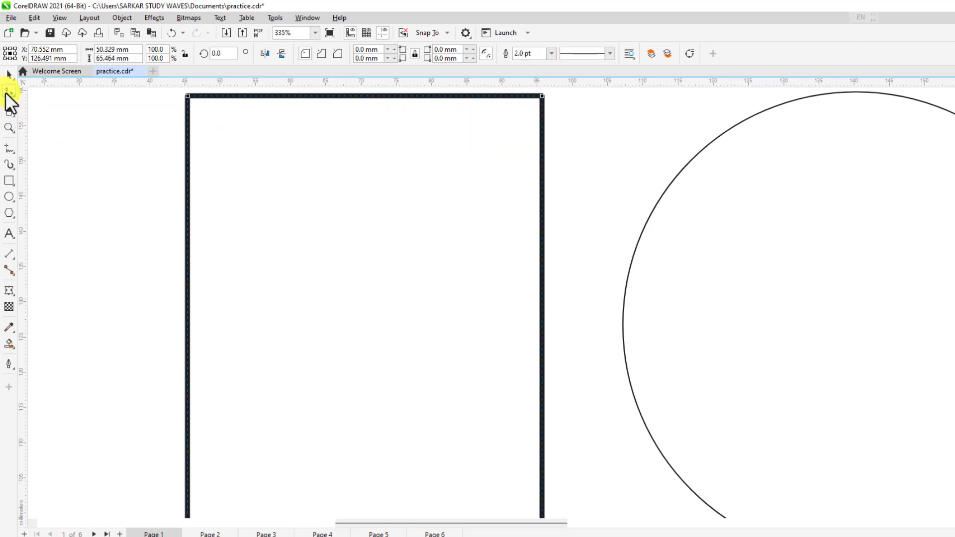
scroll(238, 93, "up", 5)
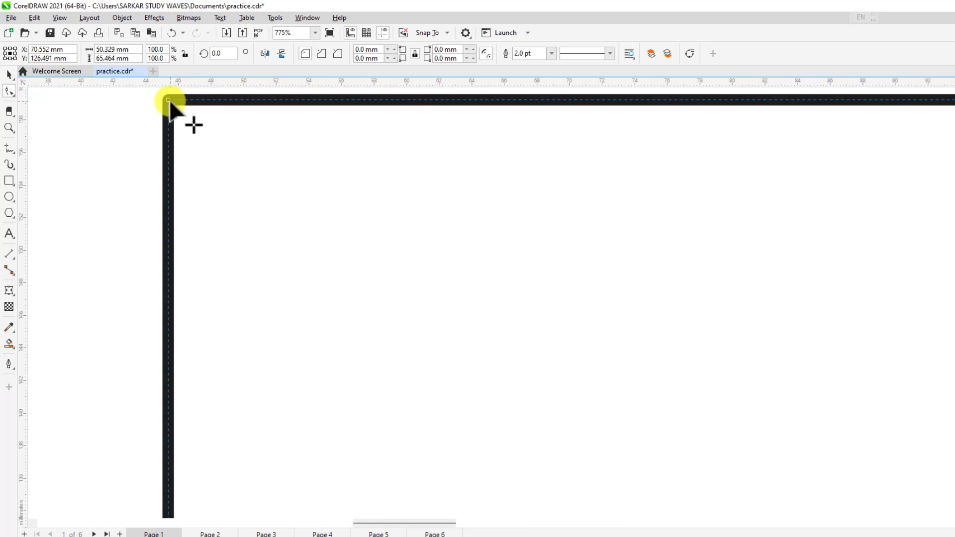
left_click_drag(169, 100, 231, 159)
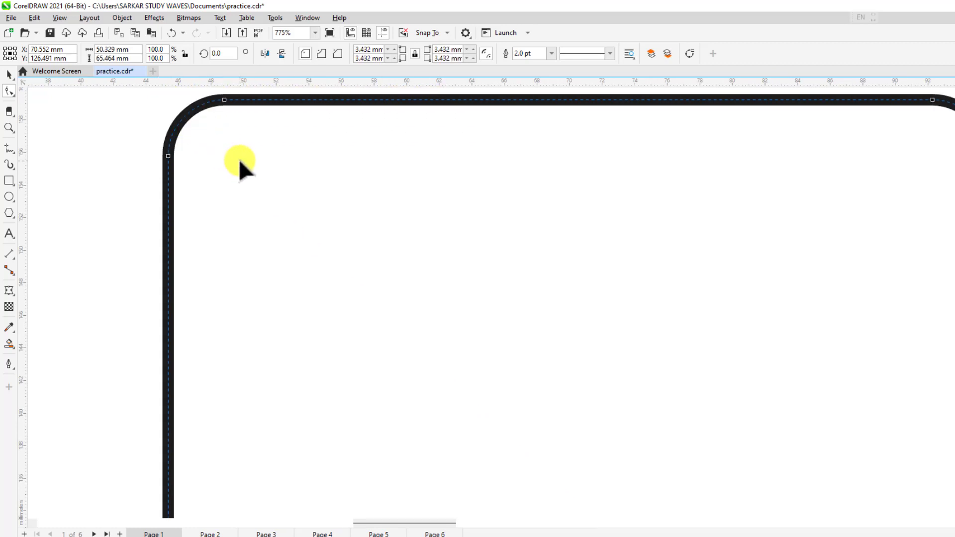
key("ctrl+z")
scroll(233, 172, "down", 2)
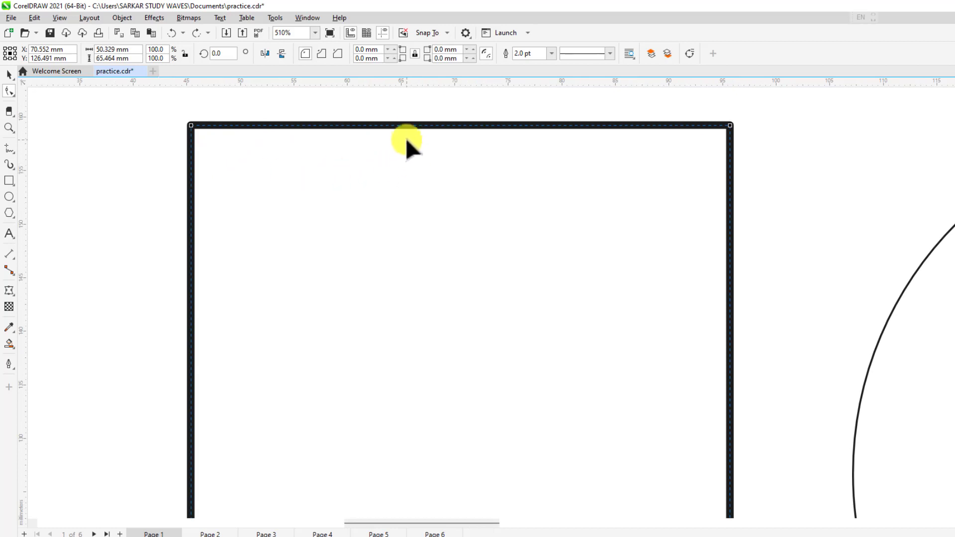
right_click(407, 154)
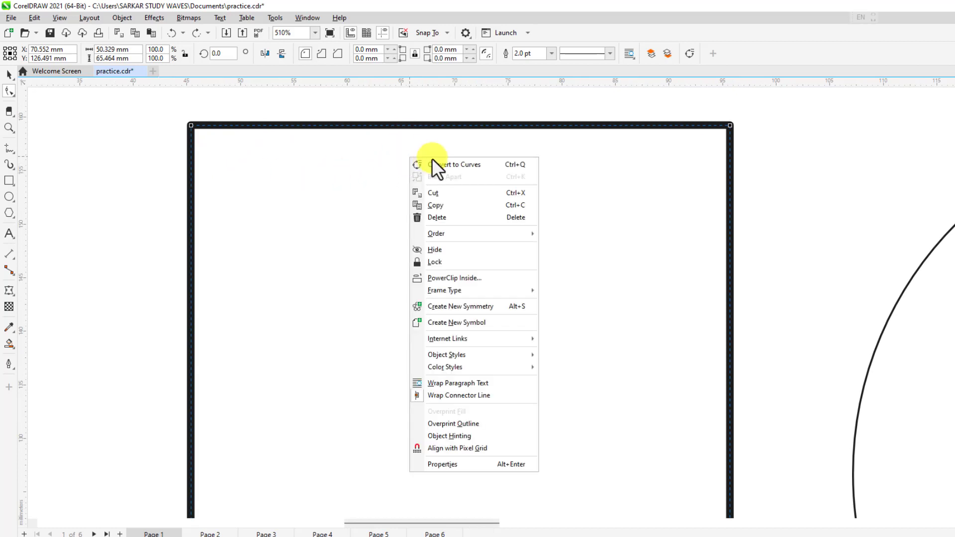
left_click(194, 20)
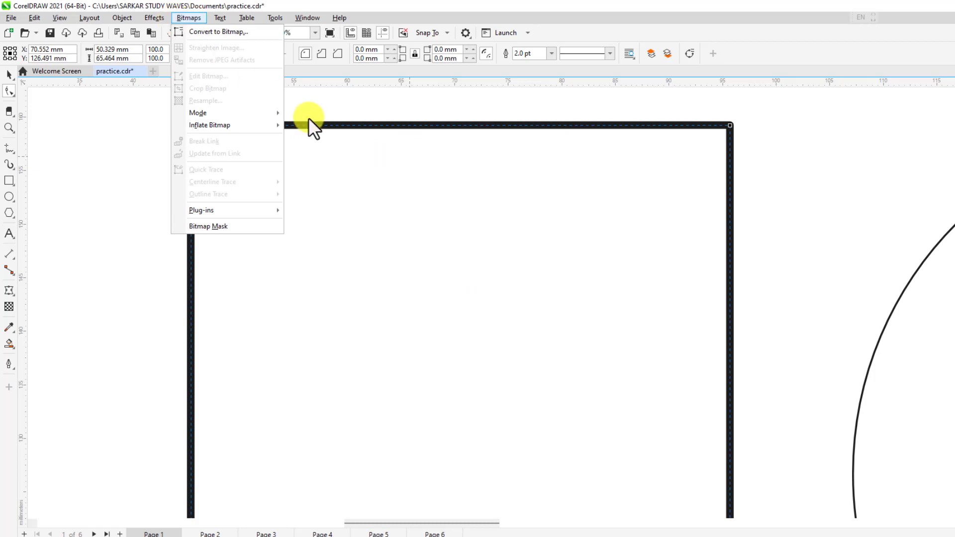
left_click(245, 70)
left_click(162, 21)
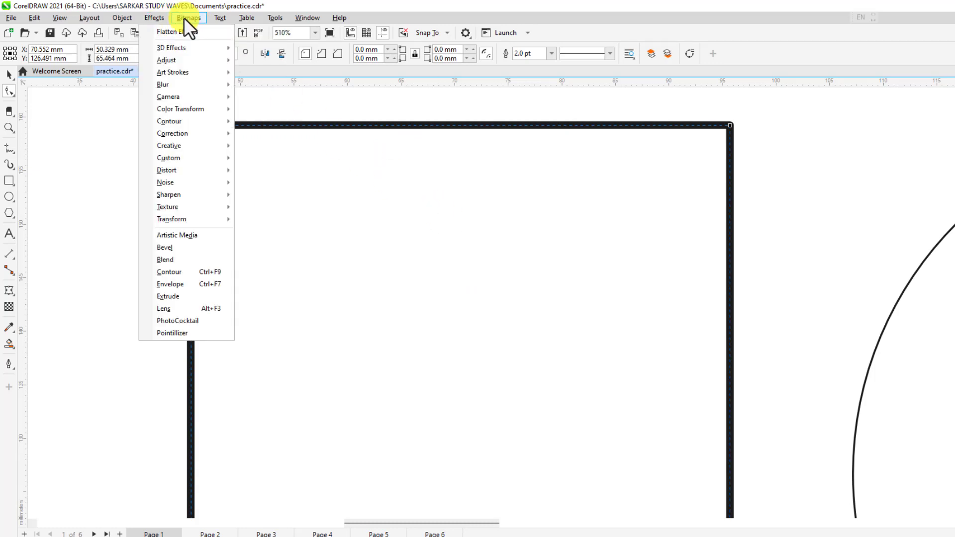
mouse_move(198, 19)
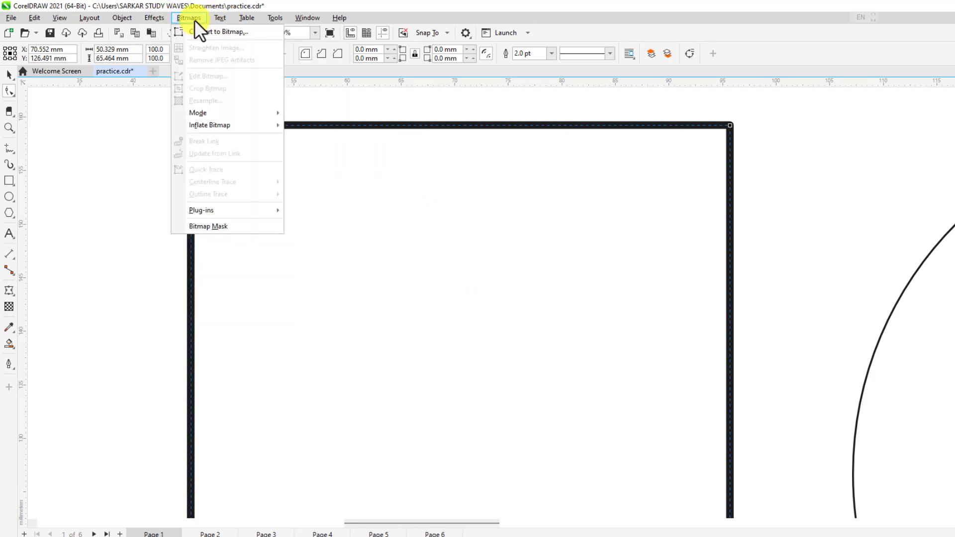
left_click(387, 201)
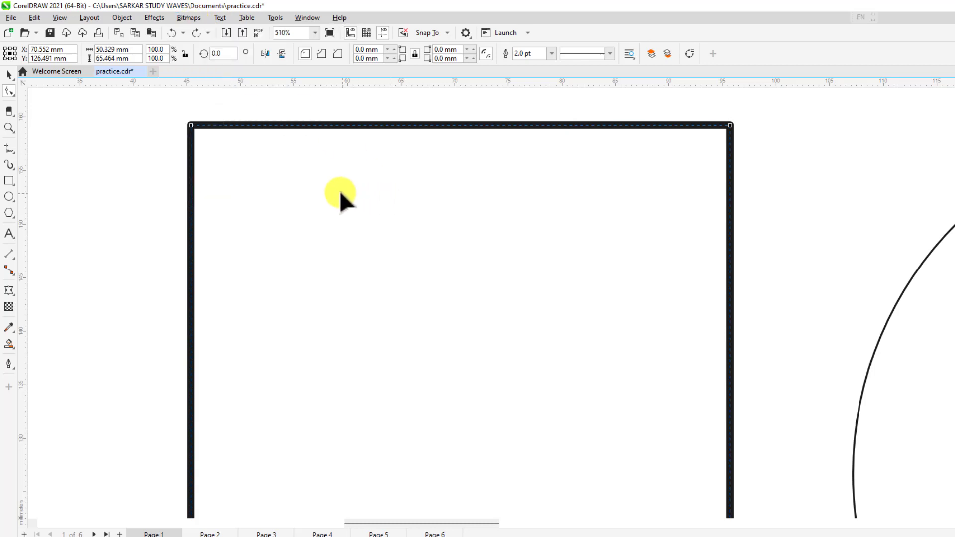
- Convert the rectangle to curves so that its nodes can be edited individually
right_click(288, 166)
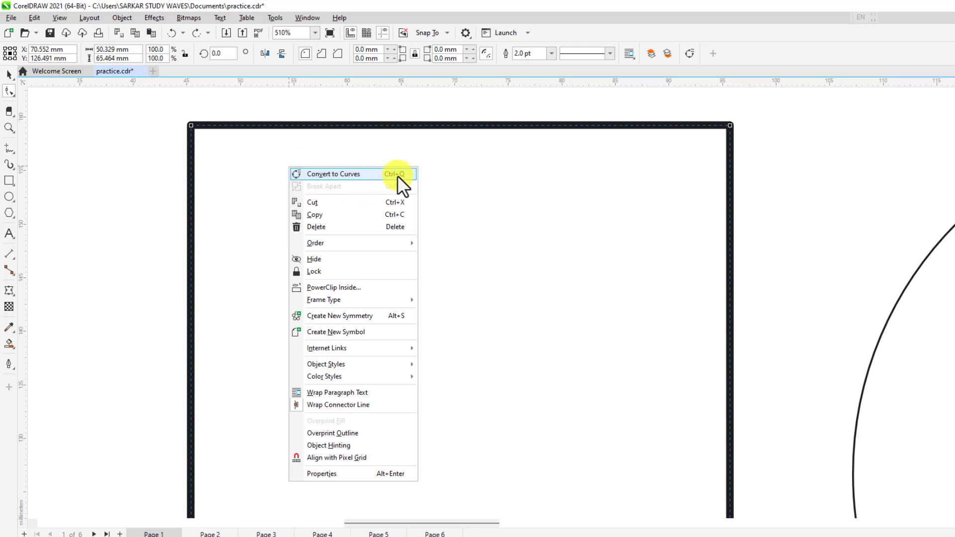
left_click(353, 174)
scroll(362, 151, "down", 4)
scroll(362, 151, "up", 5)
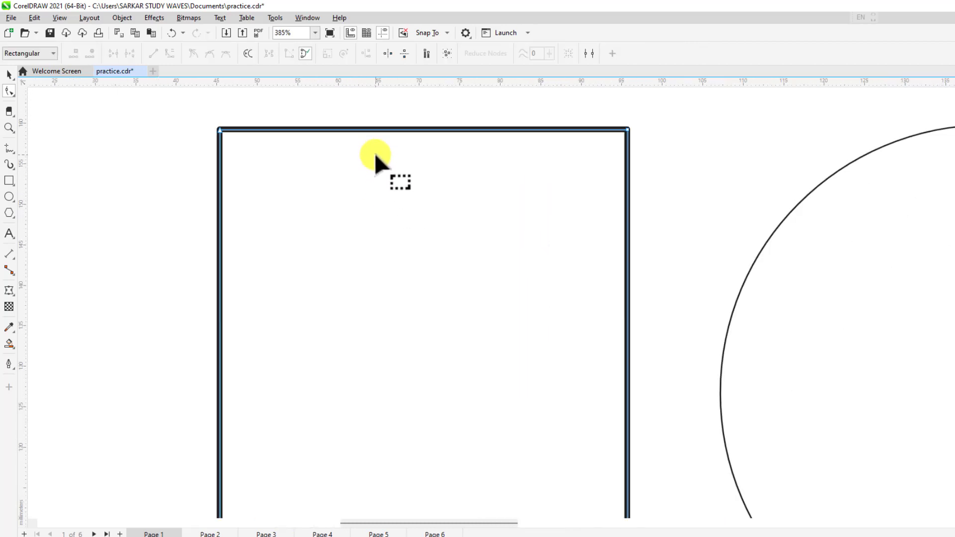
- Add a node near the middle of the rectangle's top edge and convert its segment to a curve
left_click(448, 124)
right_click(448, 125)
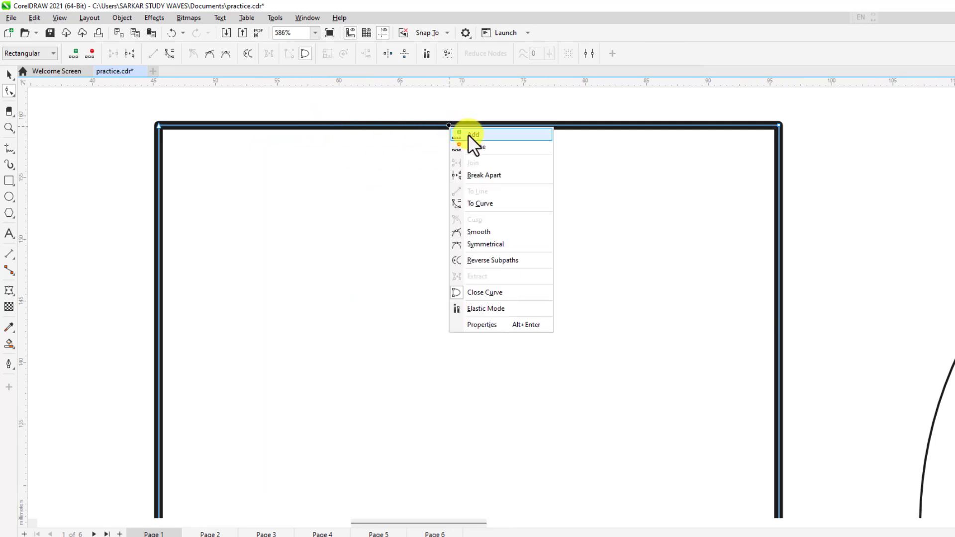
left_click(470, 134)
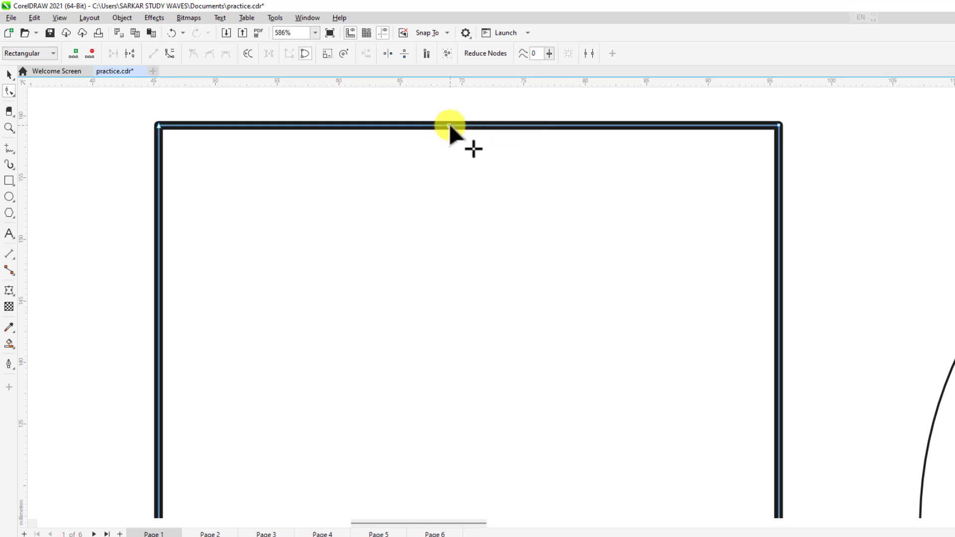
right_click(449, 123)
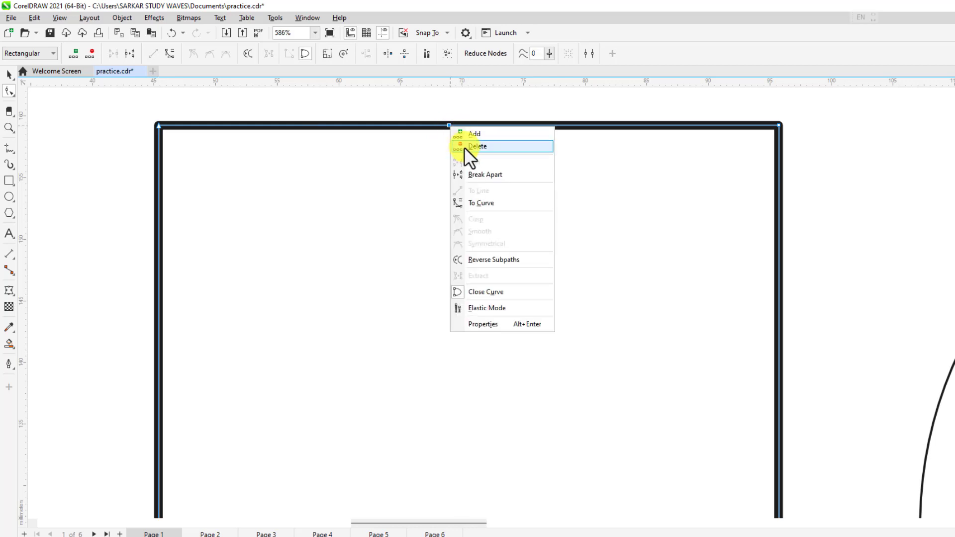
left_click(474, 204)
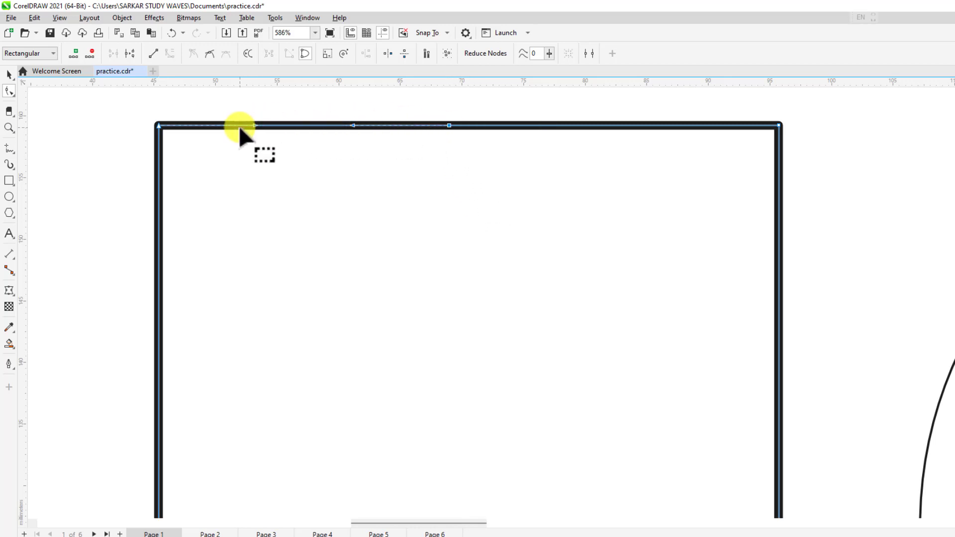
- Make the top-edge node smooth, try pulling it down into the rectangle, and undo the move
right_click(449, 124)
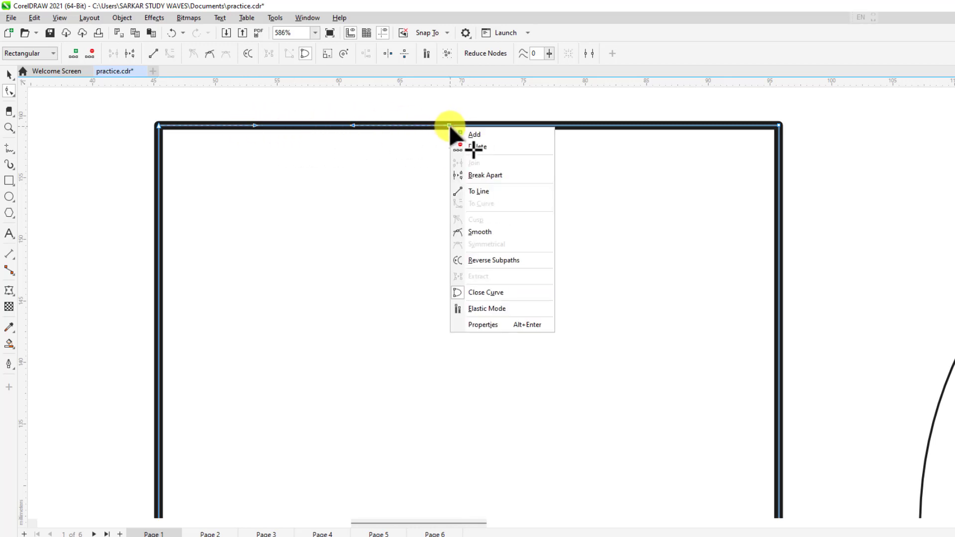
left_click(483, 232)
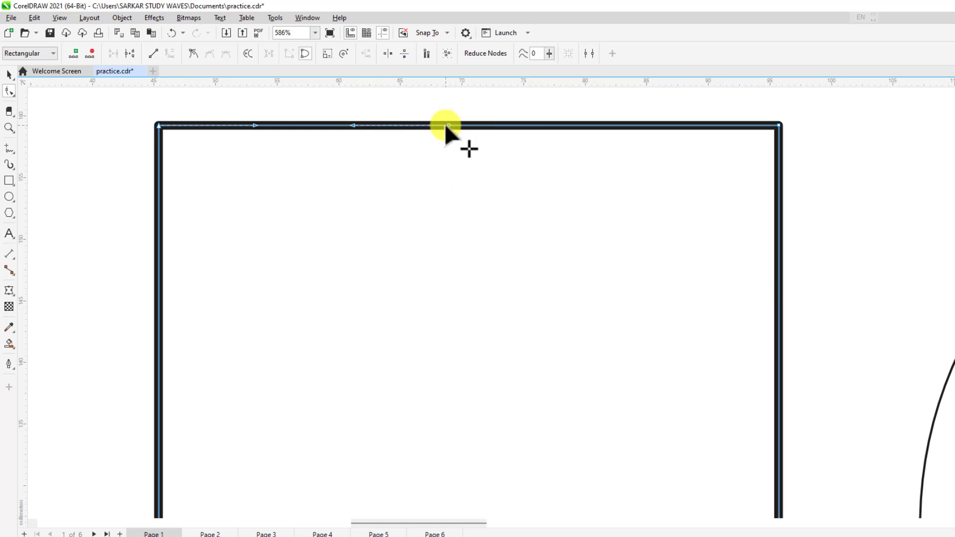
left_click_drag(448, 125, 459, 210)
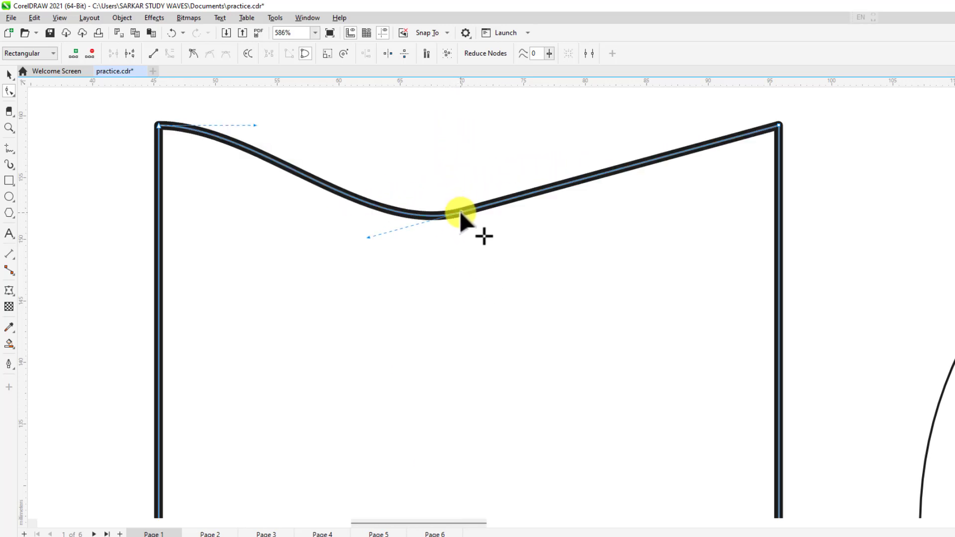
key("ctrl+z")
- Change the top-edge node to a cusp, try pulling it down into the rectangle, and undo the move
right_click(449, 125)
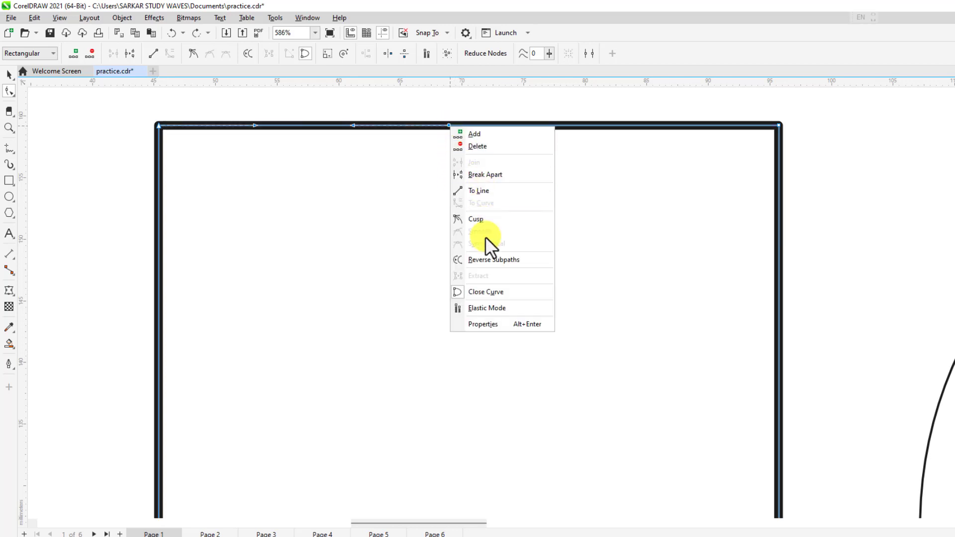
left_click(480, 219)
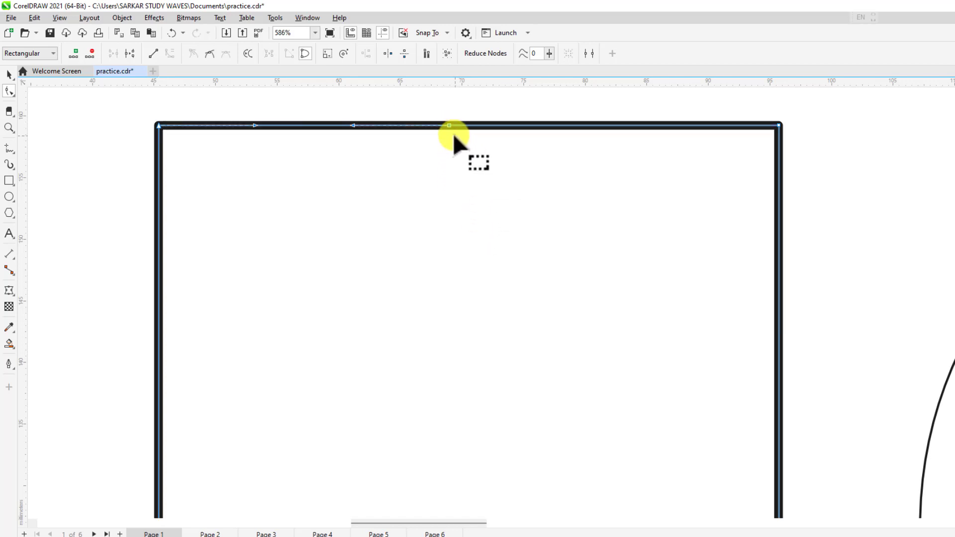
left_click_drag(450, 124, 450, 193)
key("ctrl+z")
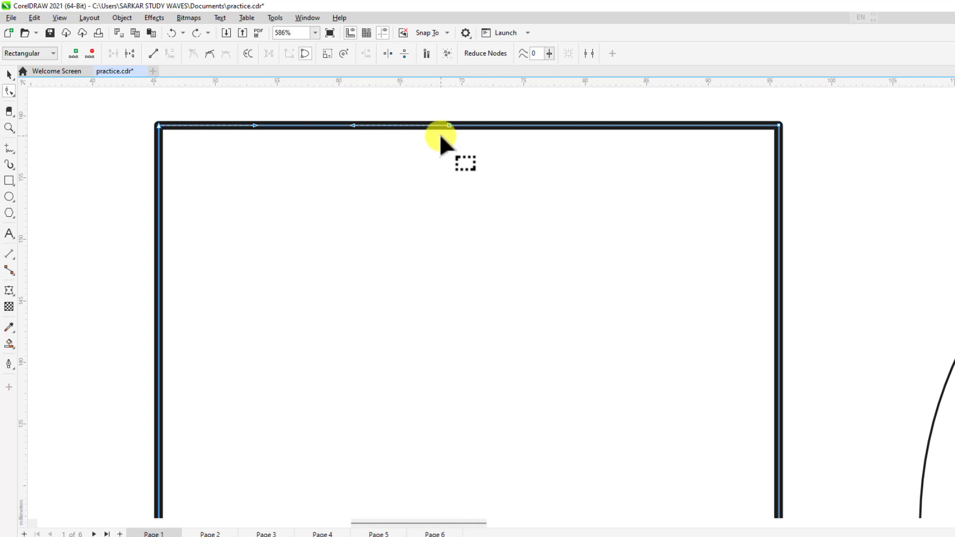
- Try bending the top edge with its curve handle and moving the top-left corner node inward, and undo these node edits
left_click_drag(353, 126, 397, 252)
key("ctrl+z")
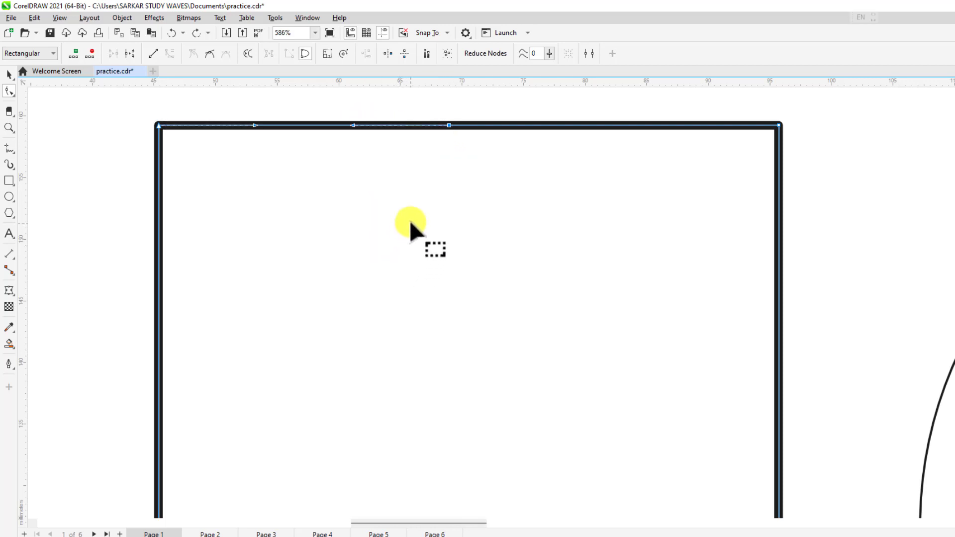
left_click_drag(158, 125, 389, 175)
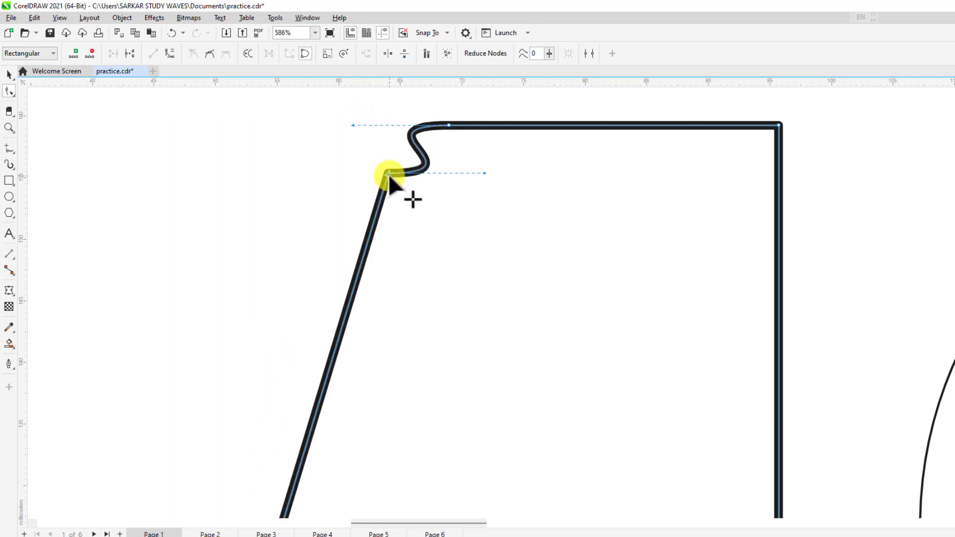
key("ctrl+z")
left_click(366, 175)
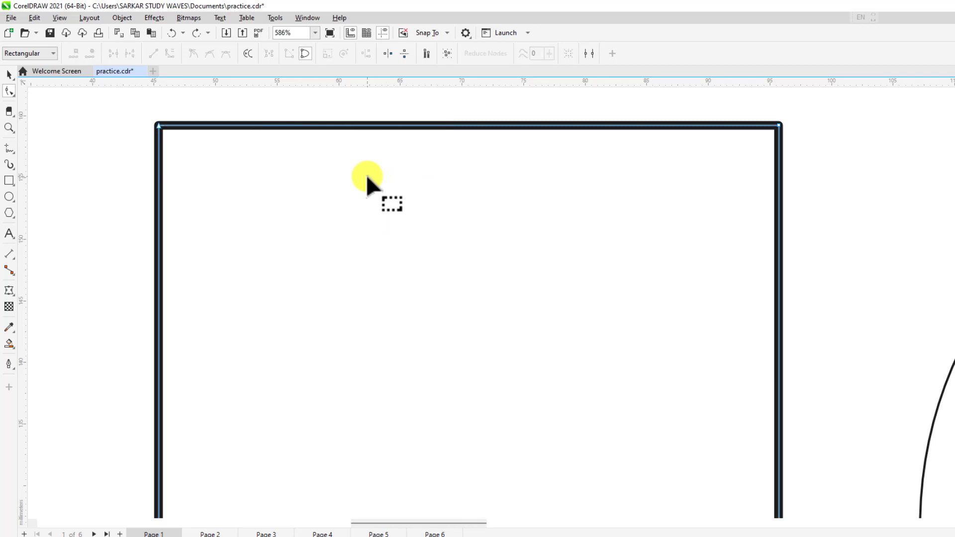
- Add three nodes to the rectangle's right edge: one at its middle and one about halfway toward each corner
scroll(508, 212, "down", 2)
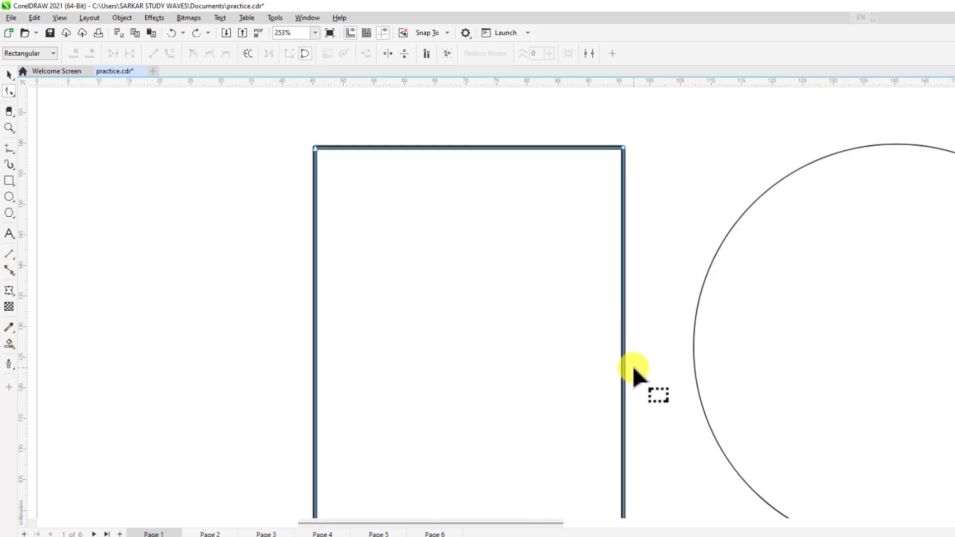
scroll(622, 353, "up", 2)
scroll(614, 332, "down", 3)
scroll(601, 336, "up", 2)
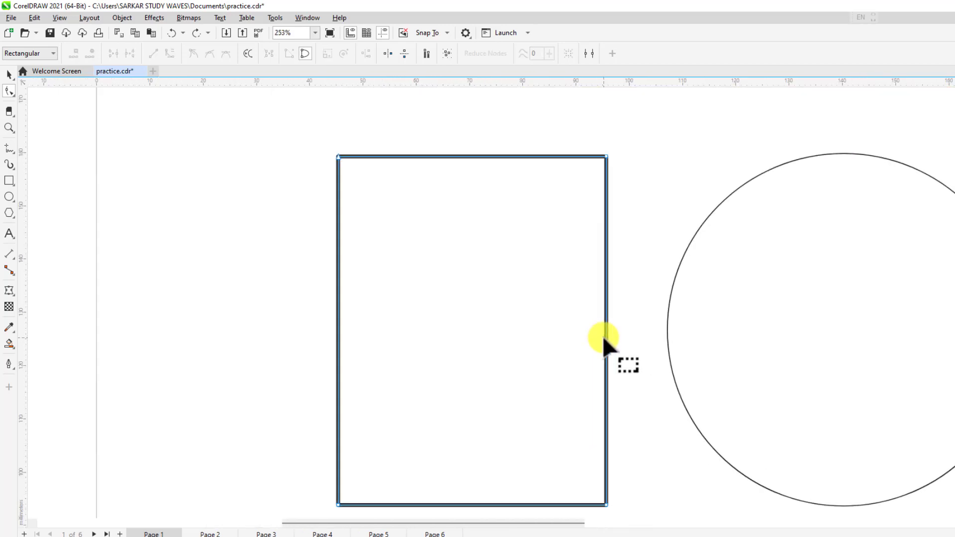
left_click(606, 327)
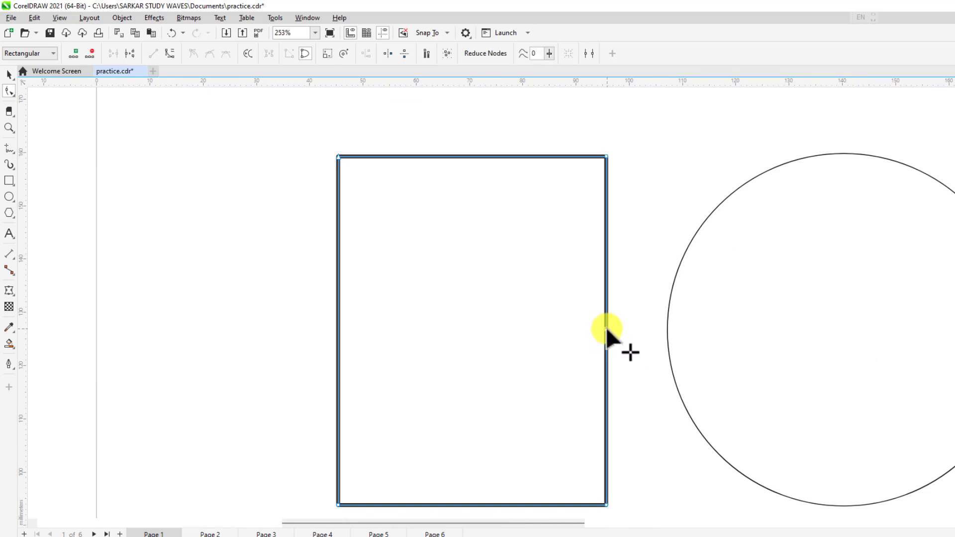
right_click(606, 328)
left_click(623, 338)
double_click(607, 418)
right_click(607, 418)
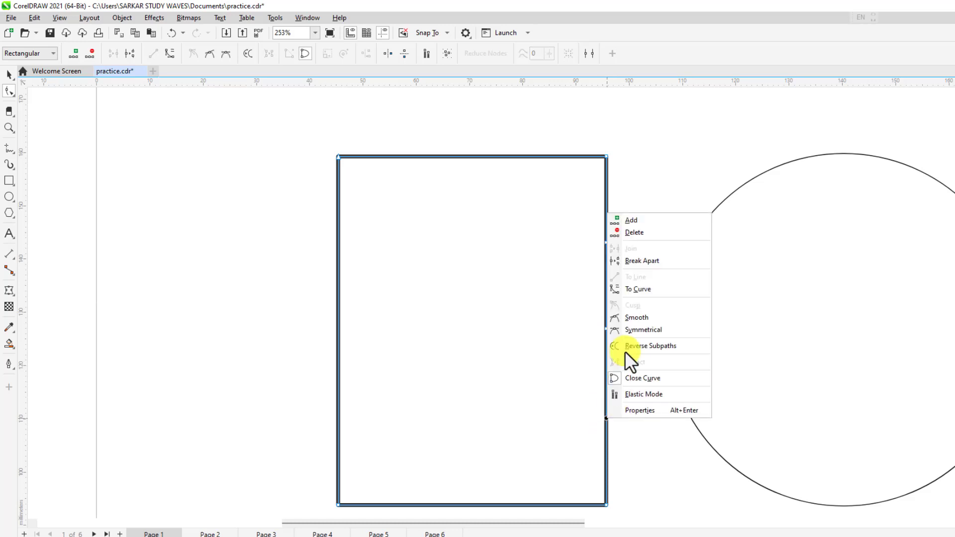
left_click(629, 221)
- Convert the segment above the right edge's middle node to a curve, try pulling the middle and upper nodes inward, and undo both moves
right_click(606, 327)
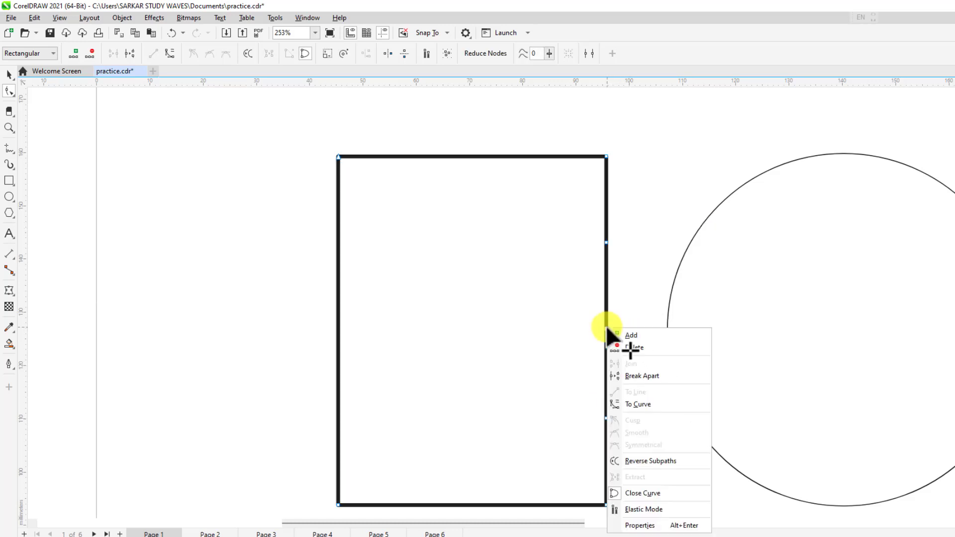
left_click(637, 404)
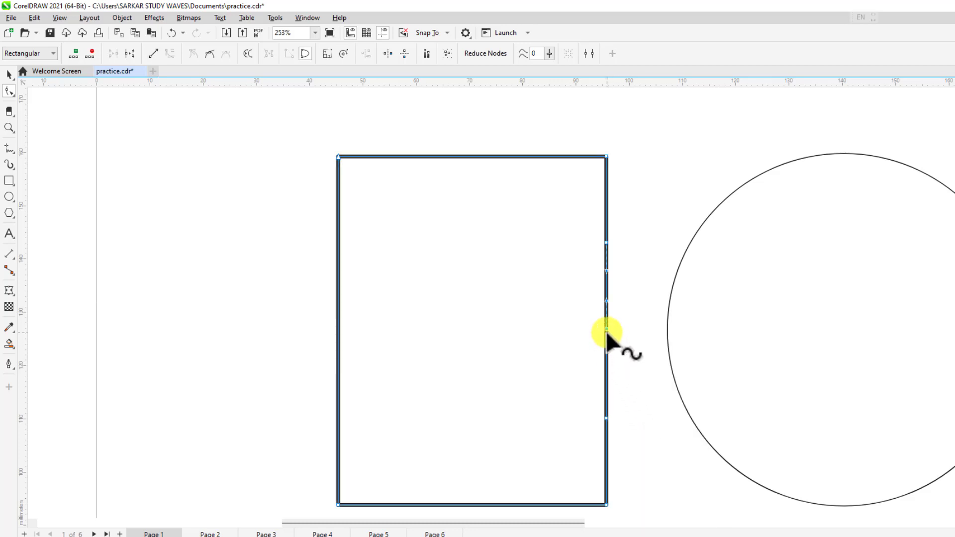
left_click_drag(604, 327, 522, 330)
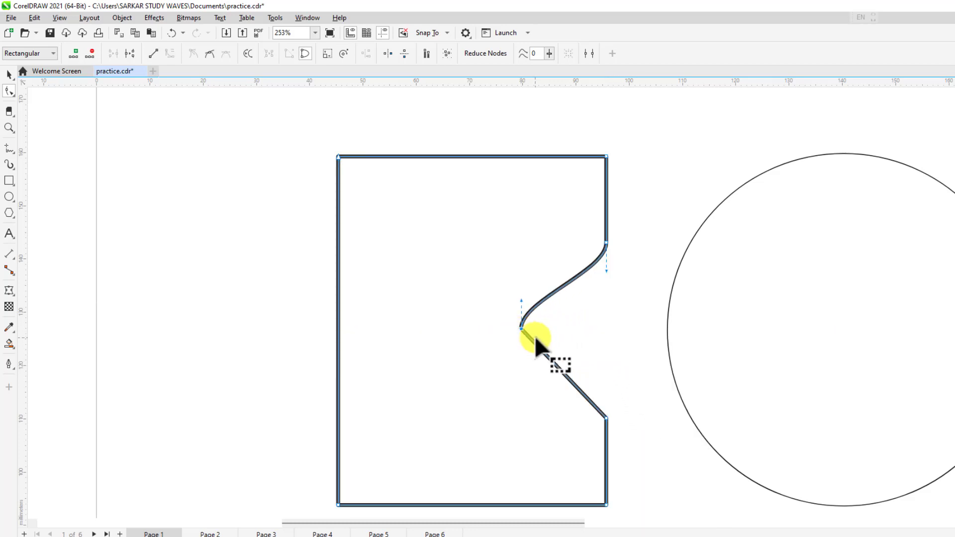
key("ctrl+z")
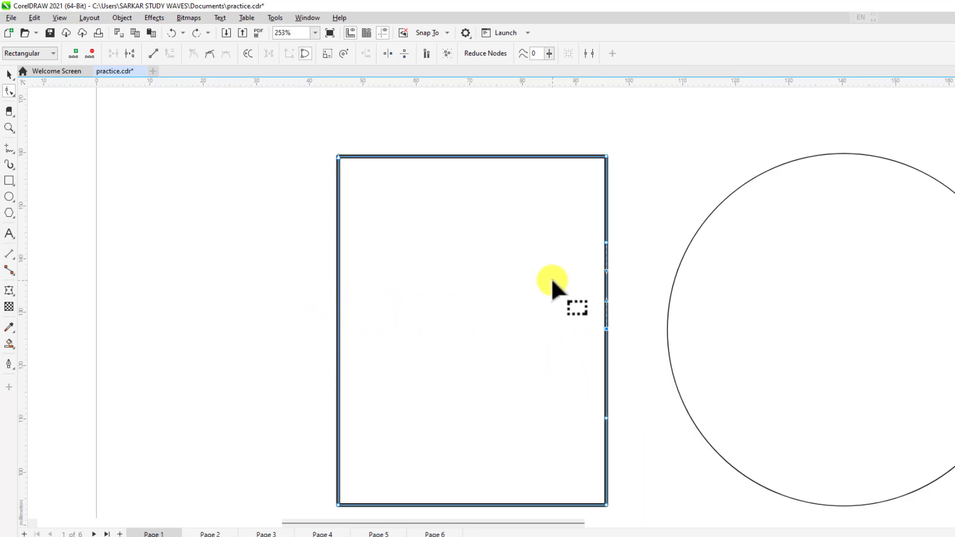
left_click_drag(607, 244, 512, 245)
key("ctrl+z")
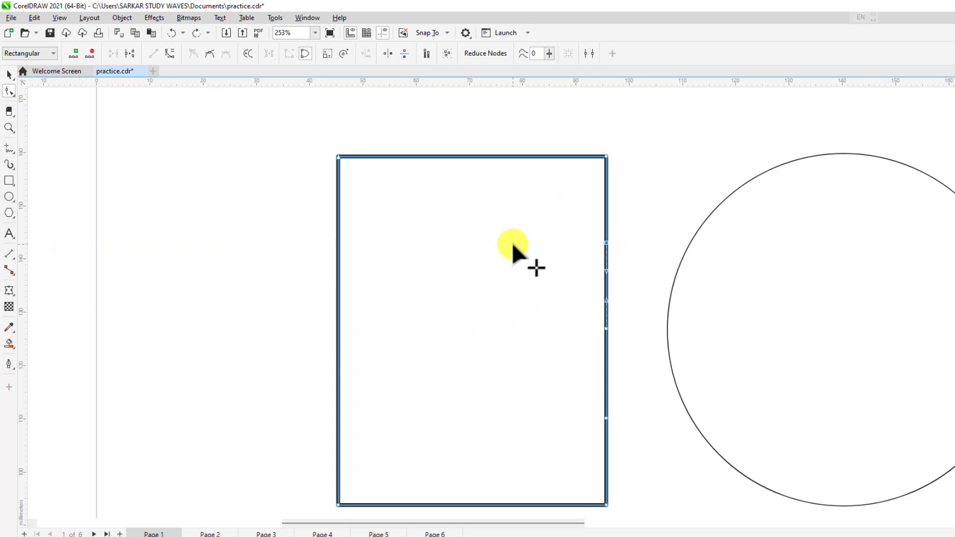
- Try opening the circle into a pie shape by moving its top node along the outline, and undo the changes
scroll(888, 338, "down", 2)
scroll(929, 364, "up", 2)
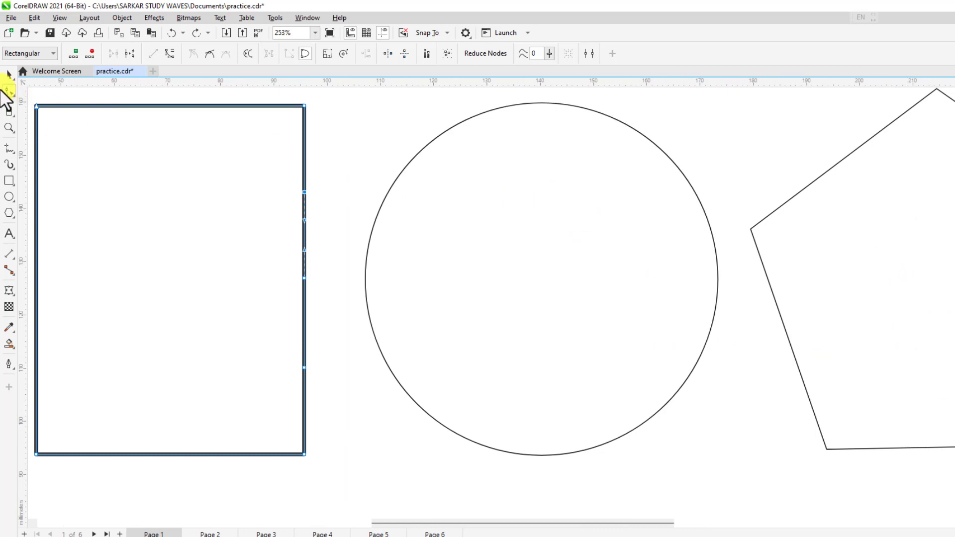
left_click(544, 207)
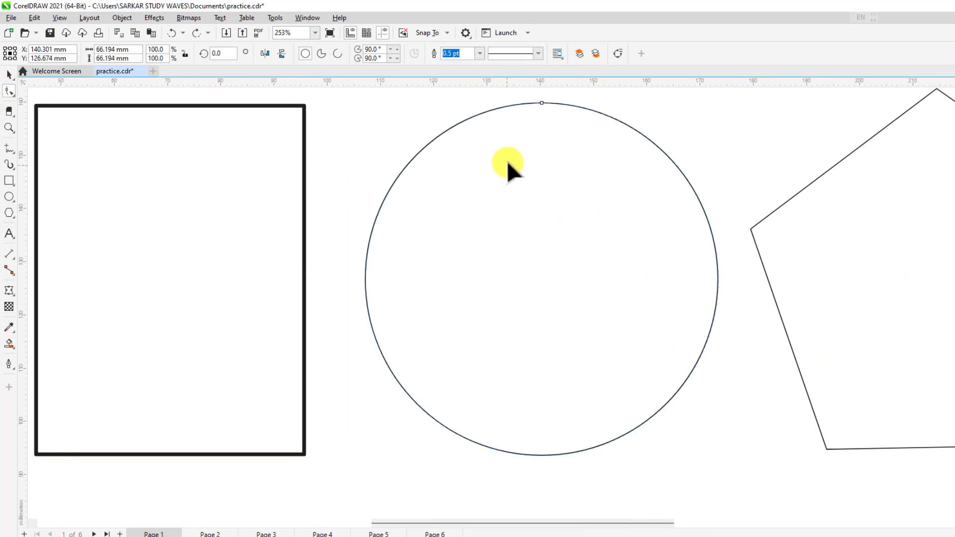
left_click_drag(542, 103, 541, 116)
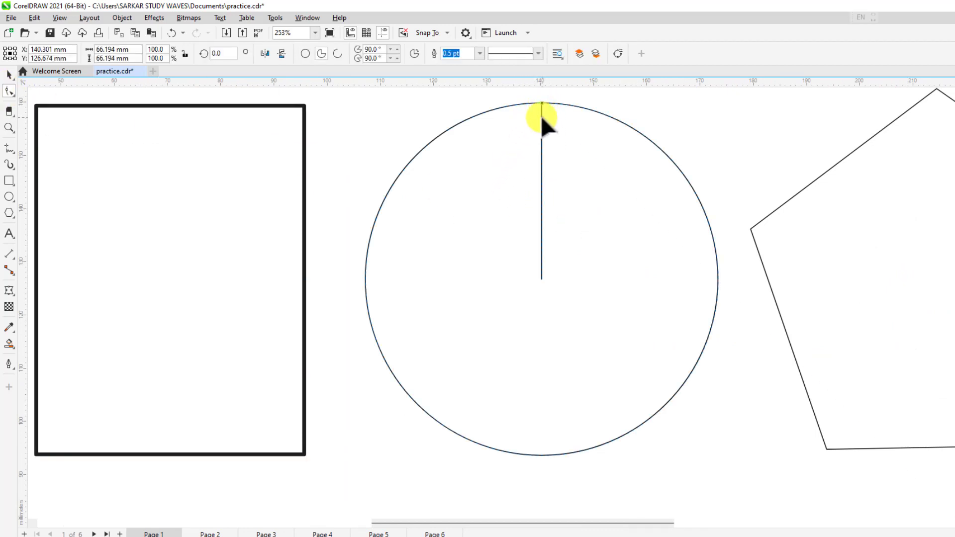
key("ctrl+z")
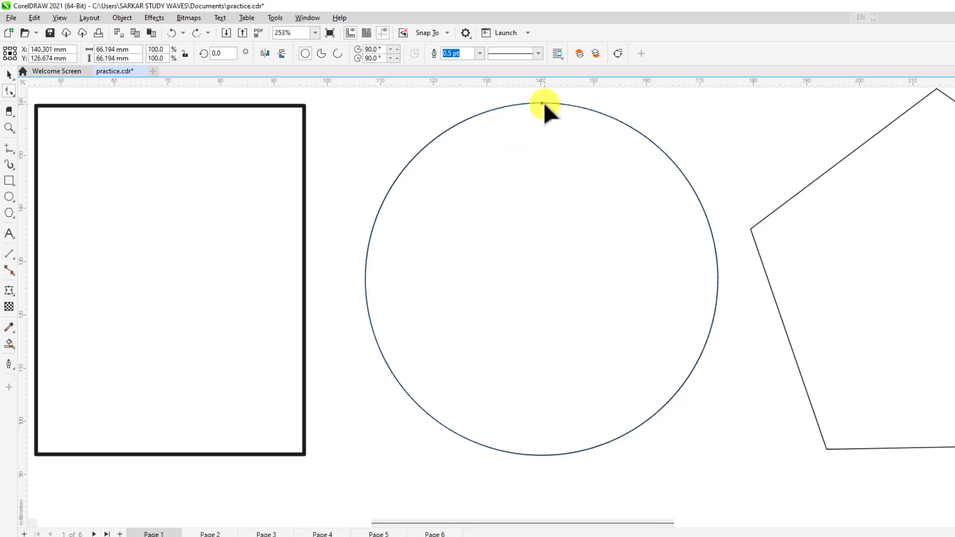
left_click_drag(542, 102, 381, 303)
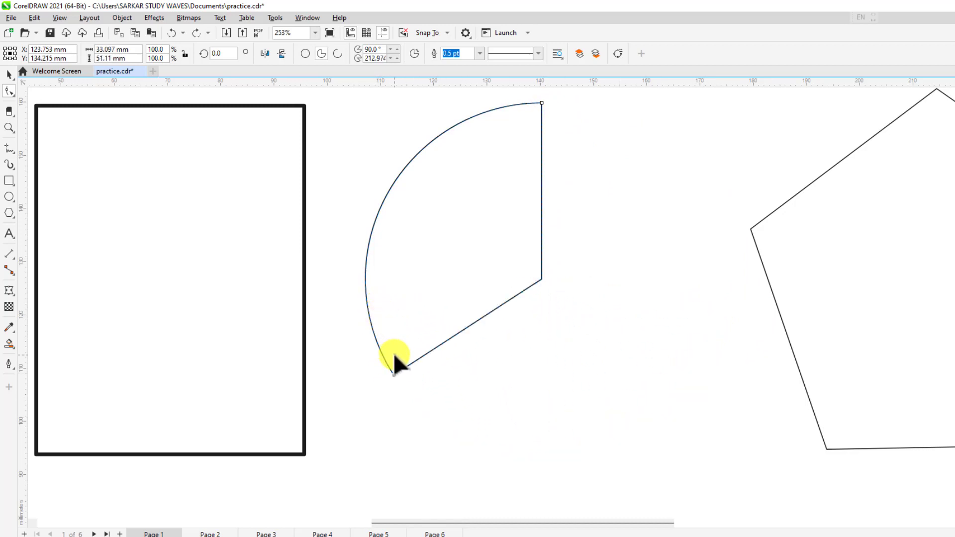
key("ctrl+z")
key("ctrl+z")
key("ctrl+z")
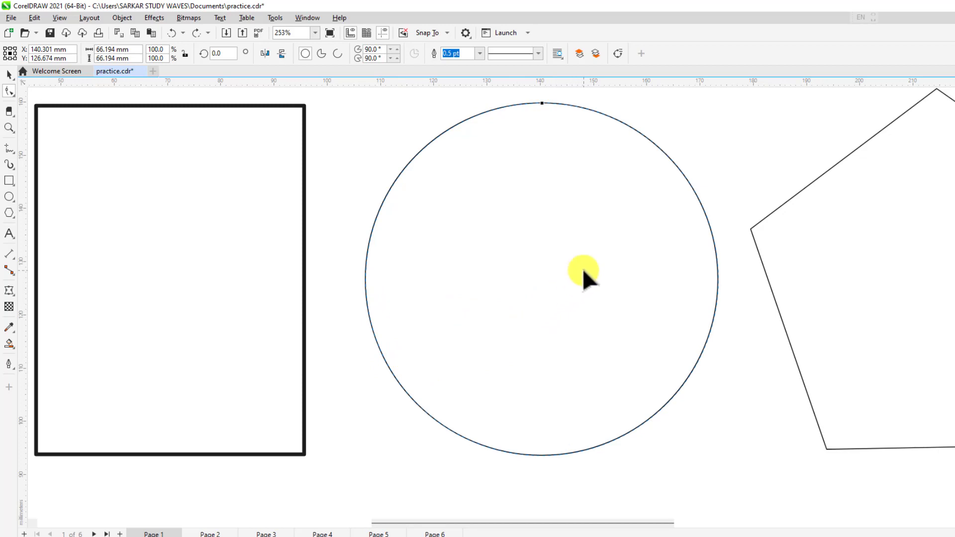
- Convert the circle to curves and pull its top node straight down to just below the centre
right_click(515, 144)
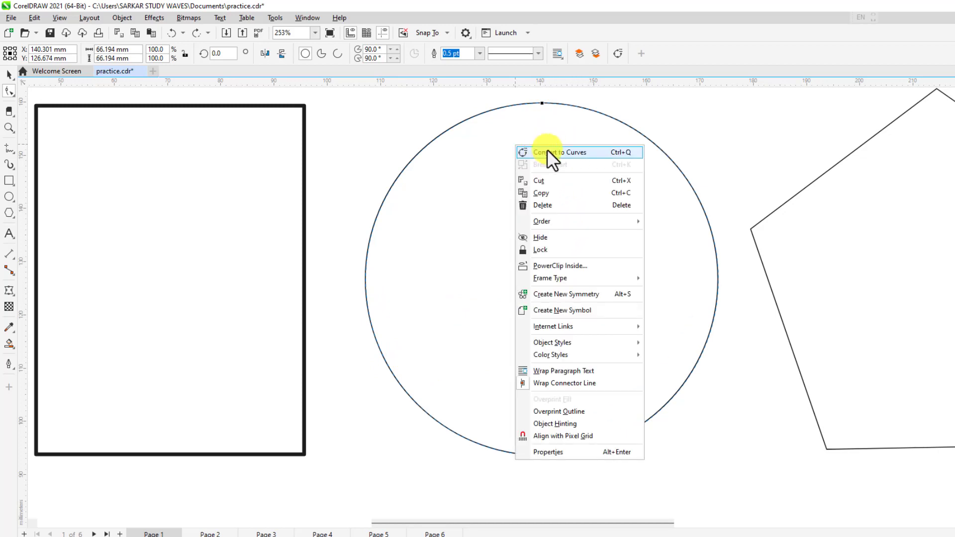
left_click(548, 153)
left_click_drag(541, 103, 542, 299)
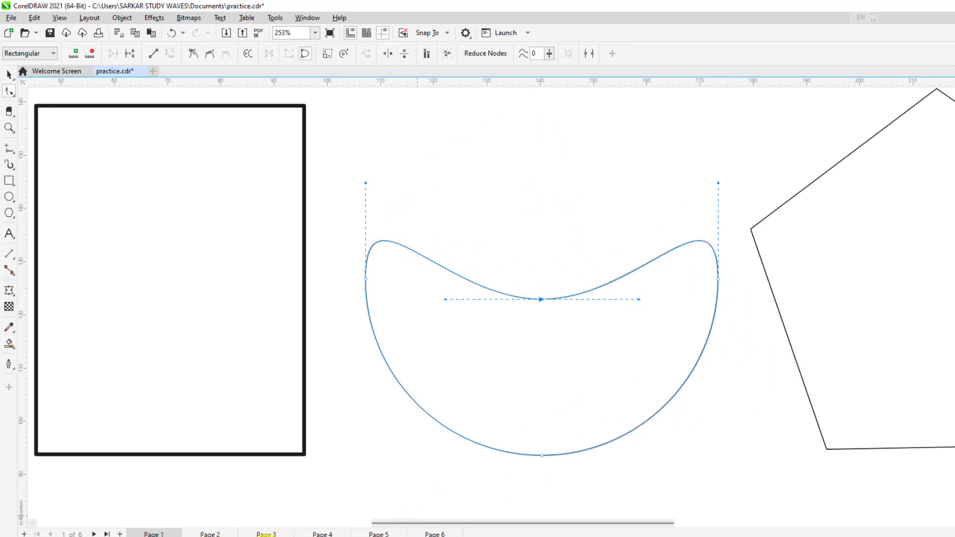
- Fill the reshaped circle with pale yellow and the rectangle with bright yellow
left_click(266, 536)
left_click(206, 338)
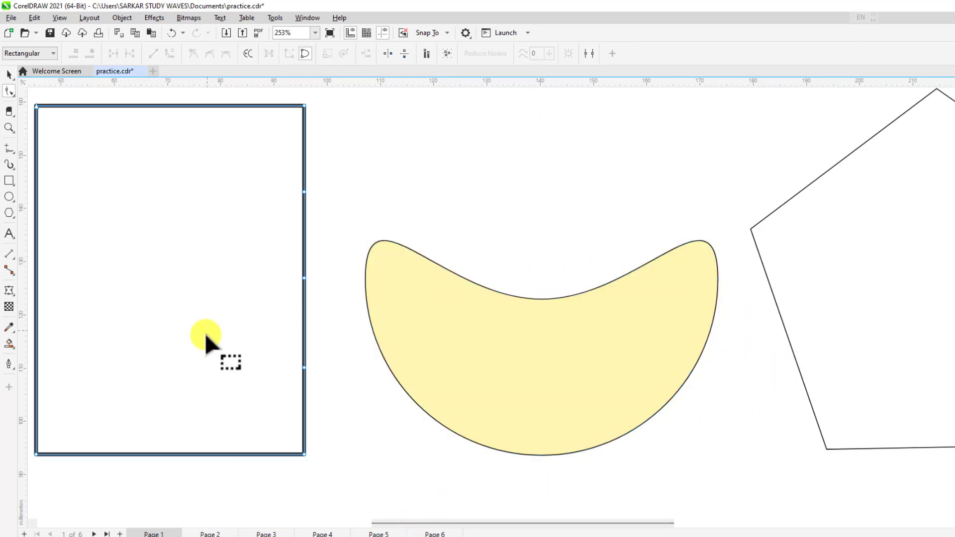
left_click(196, 524)
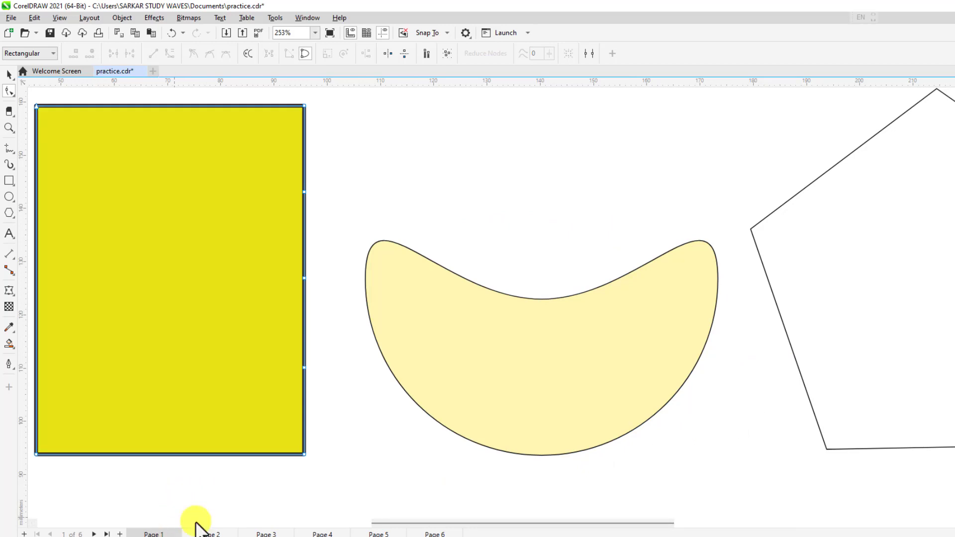
- Form a notch in the rectangle's right edge: smooth the middle node, curve the segment below it, and pull the node inward about 19 mm
right_click(305, 277)
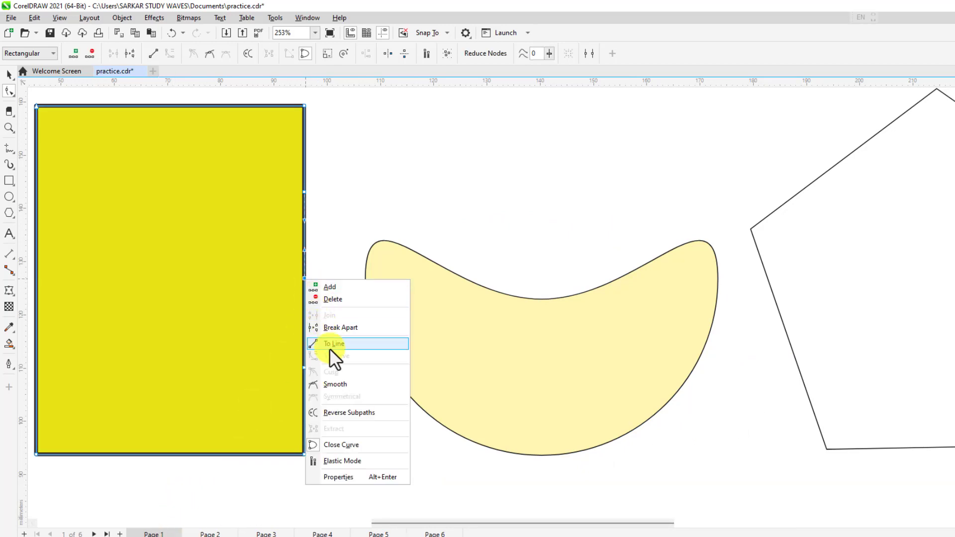
left_click(336, 384)
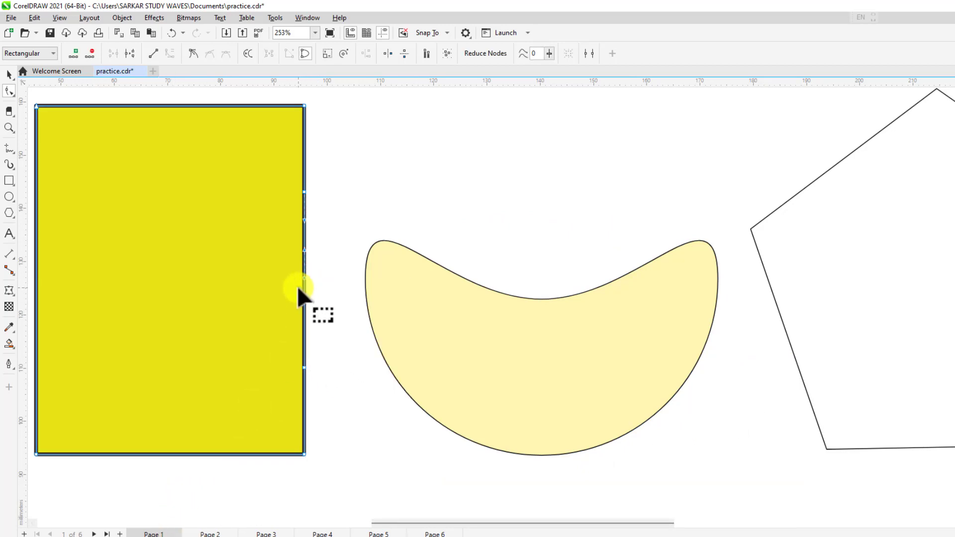
right_click(304, 369)
left_click(336, 240)
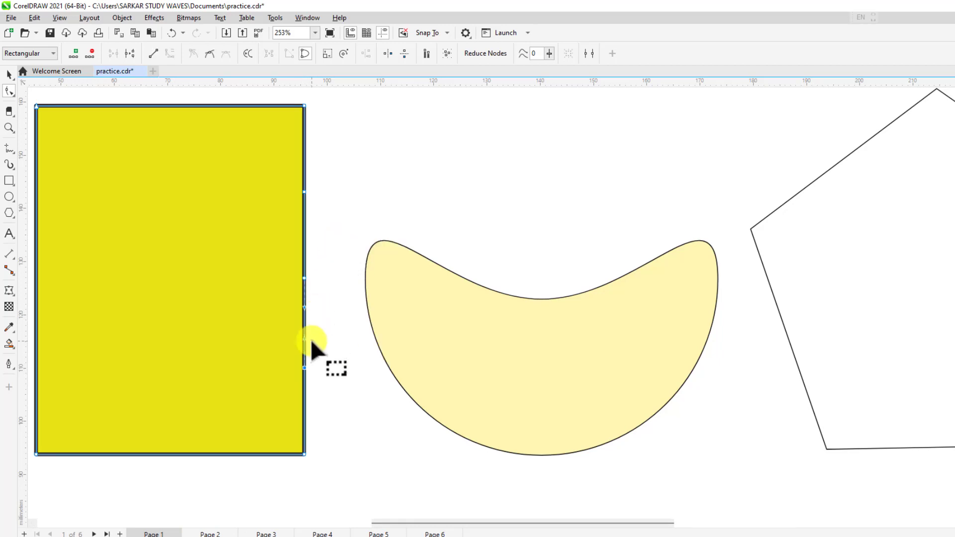
left_click(304, 278)
left_click_drag(303, 277, 203, 280)
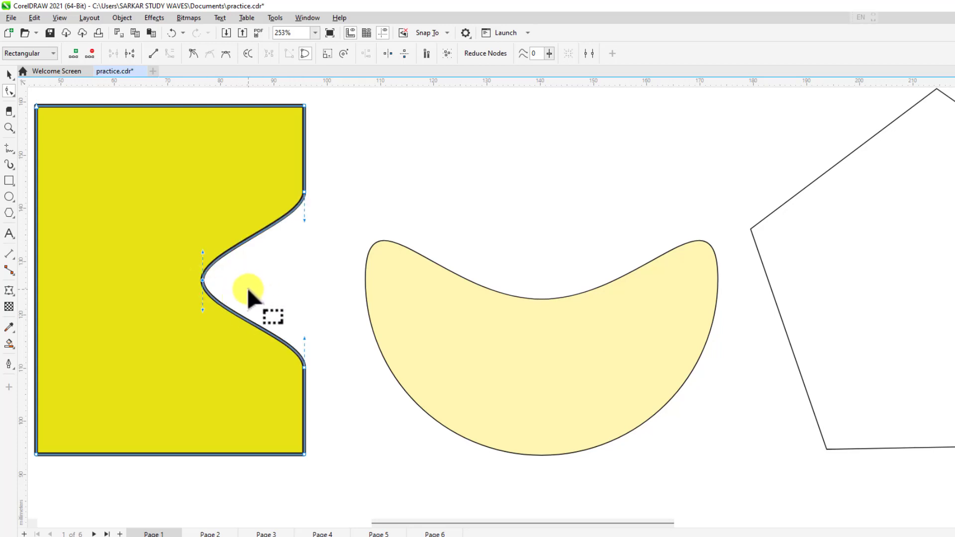
- Try twisting the pentagon into a crossed star with its upper-left edge's midpoint node, fill it red, and undo both changes
scroll(658, 346, "down", 3)
scroll(846, 313, "up", 2)
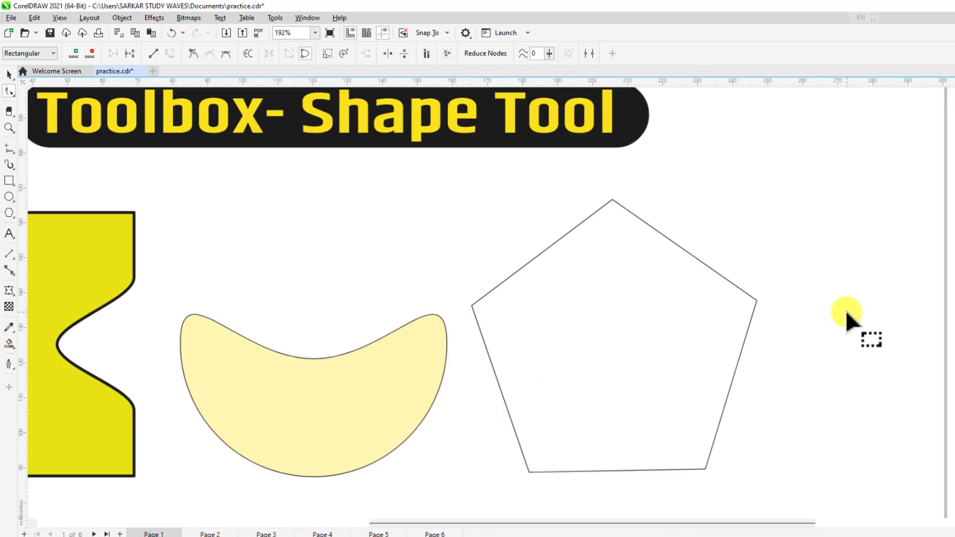
left_click(671, 318)
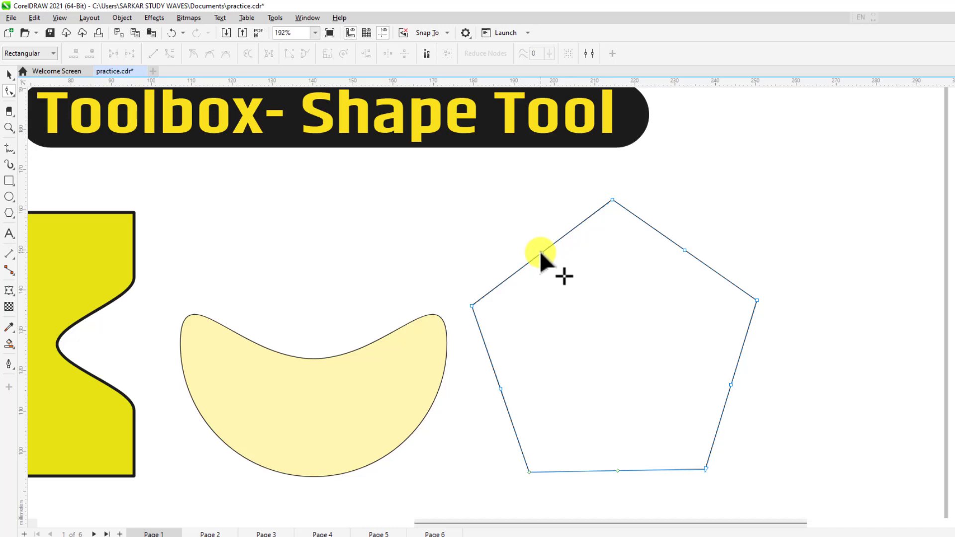
left_click_drag(541, 252, 756, 435)
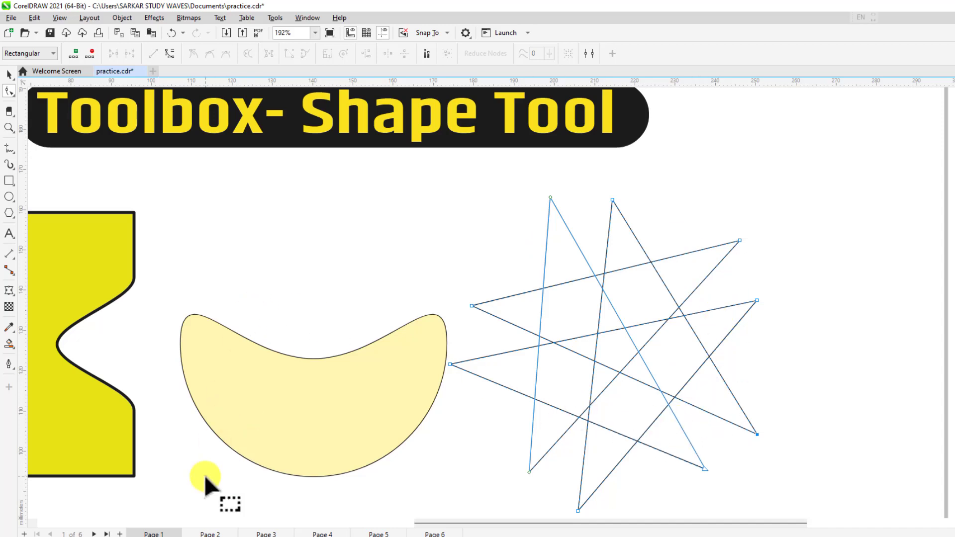
left_click(274, 534)
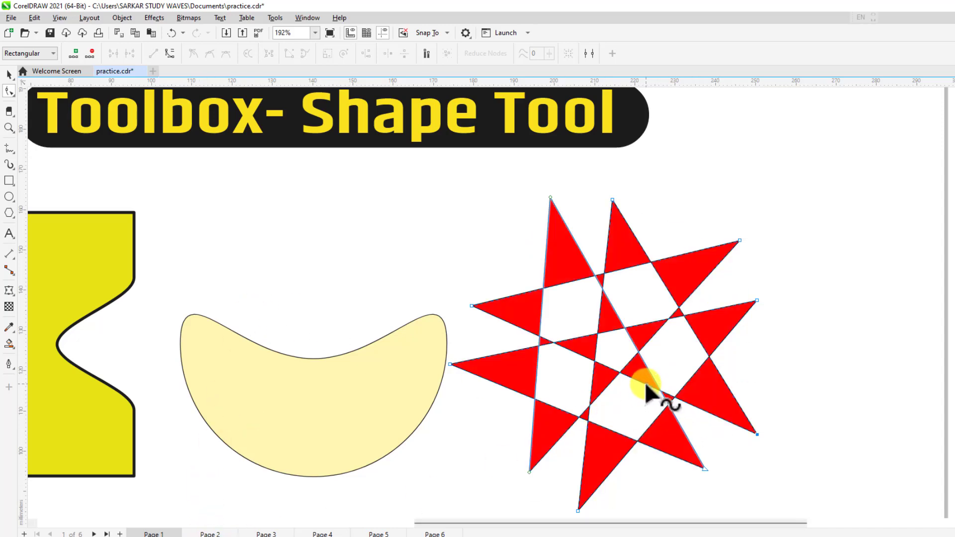
key("ctrl+z")
key("ctrl+z")
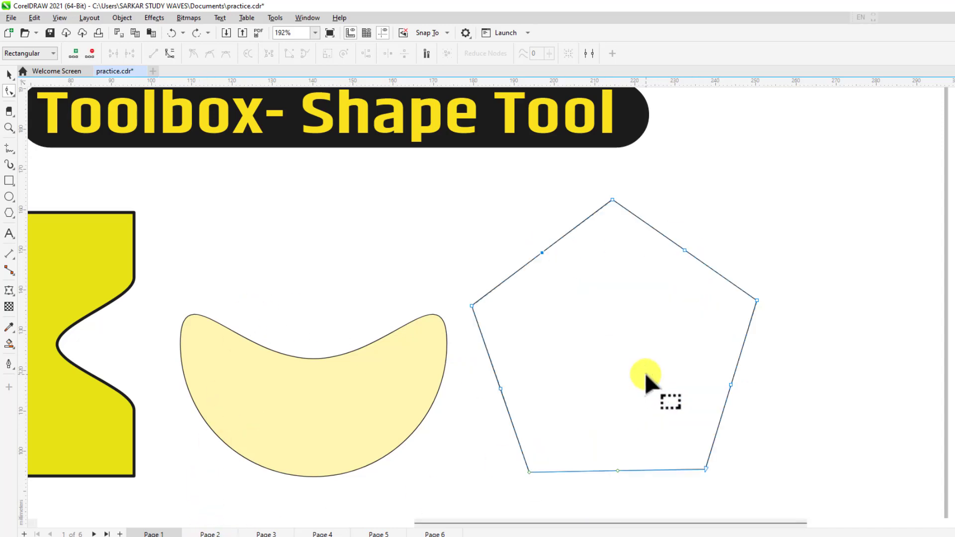
right_click(588, 265)
left_click(563, 229)
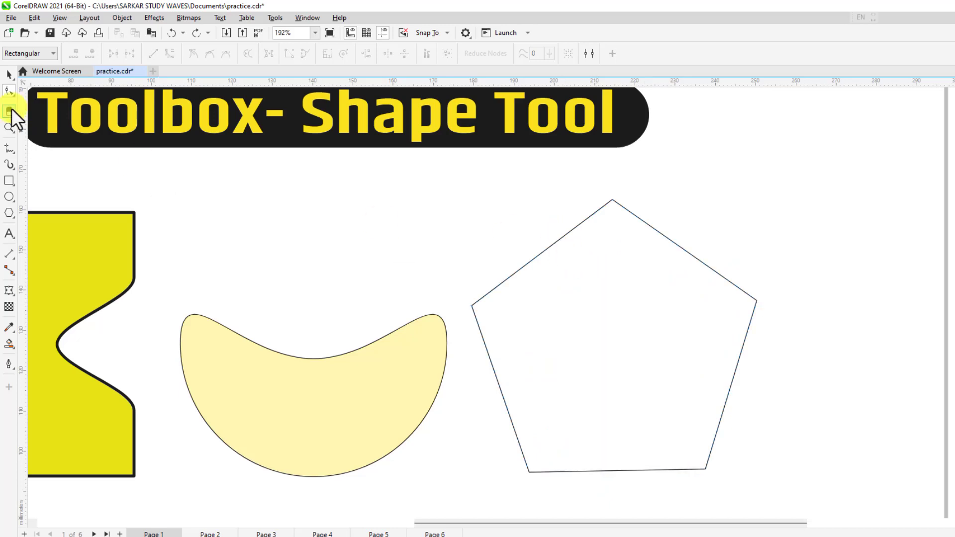
left_click(8, 76)
left_click(14, 90)
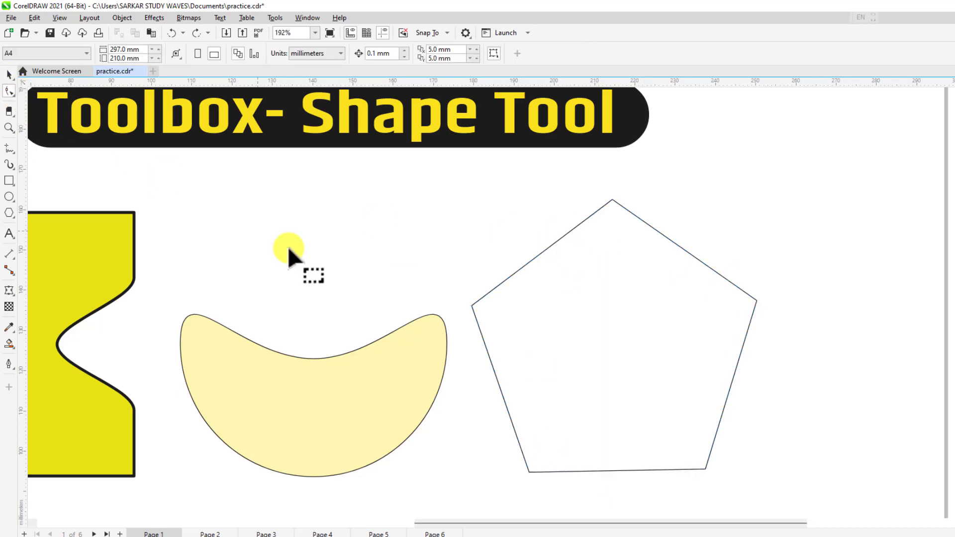
left_click(581, 303)
right_click(562, 278)
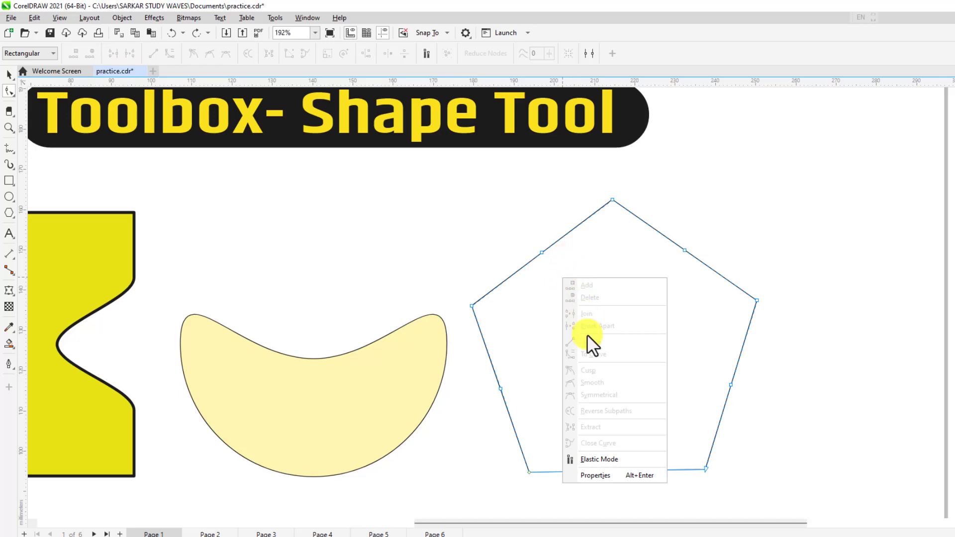
key("Escape")
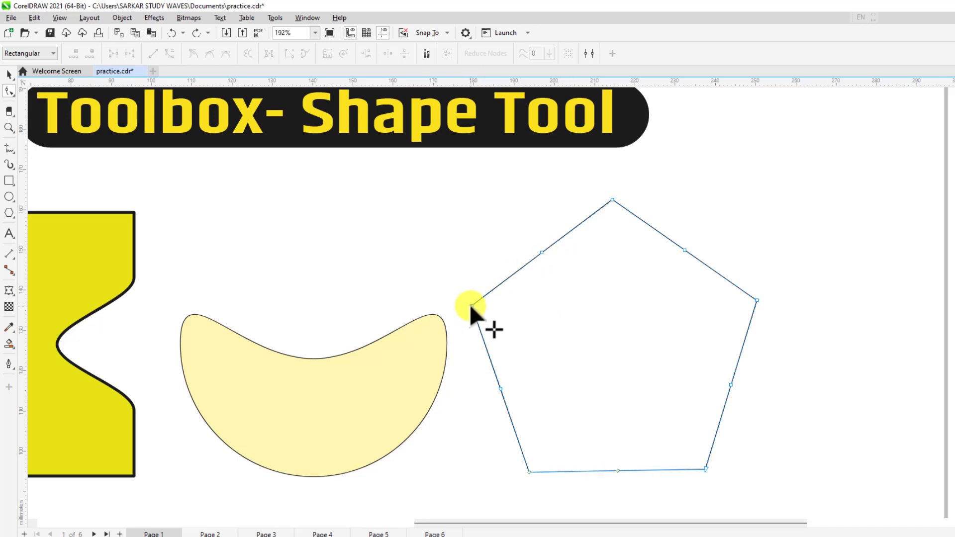
- Turn the pentagon into a five-pointed star by pulling its left corner node inward, and fill it orange
left_click_drag(472, 305, 585, 341)
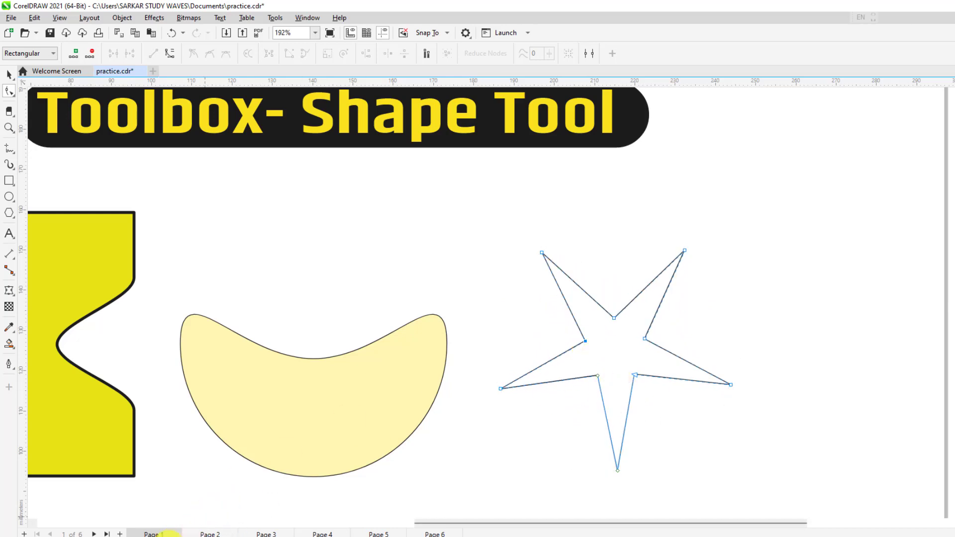
left_click(151, 536)
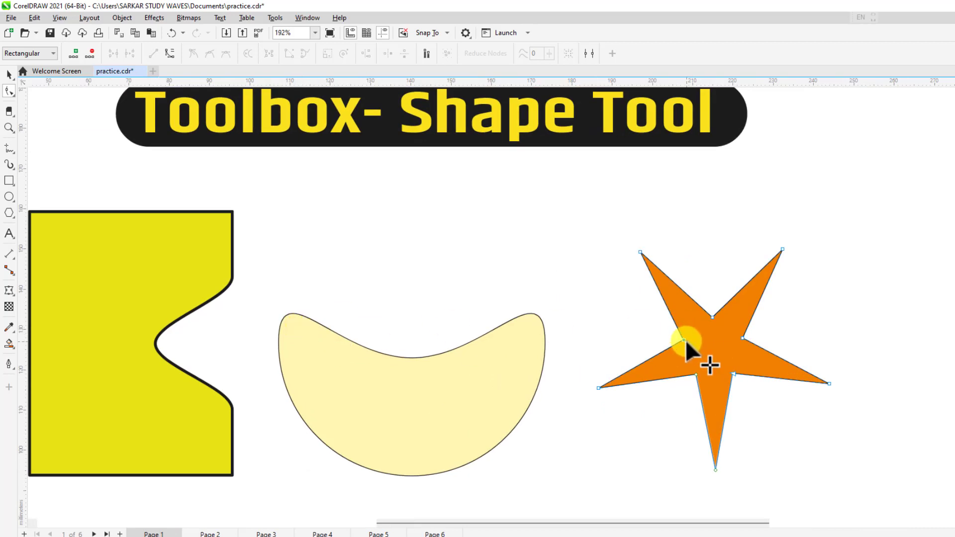
- Move the orange star's left inner node across to its right side to make a star with crossing points
left_click_drag(685, 339, 826, 295)
scroll(590, 315, "down", 1)
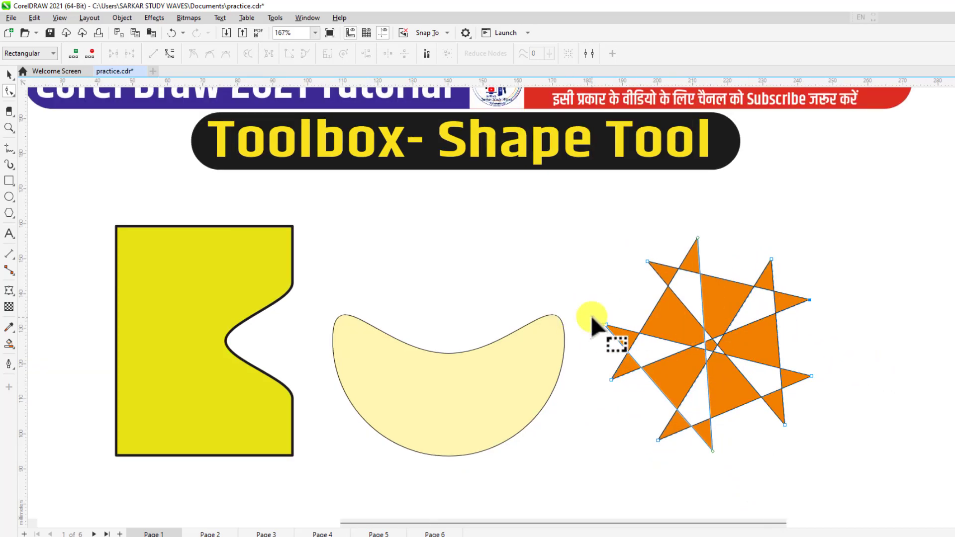
- Select the yellow notched shape and examine the node editing options offered on its top edge
scroll(821, 373, "up", 1)
scroll(288, 277, "down", 2)
scroll(123, 261, "up", 2)
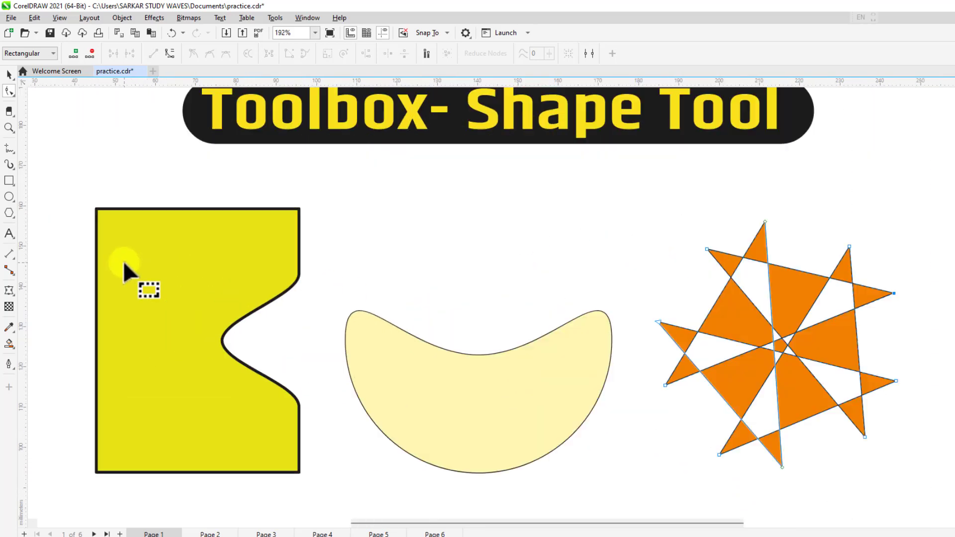
left_click(108, 210)
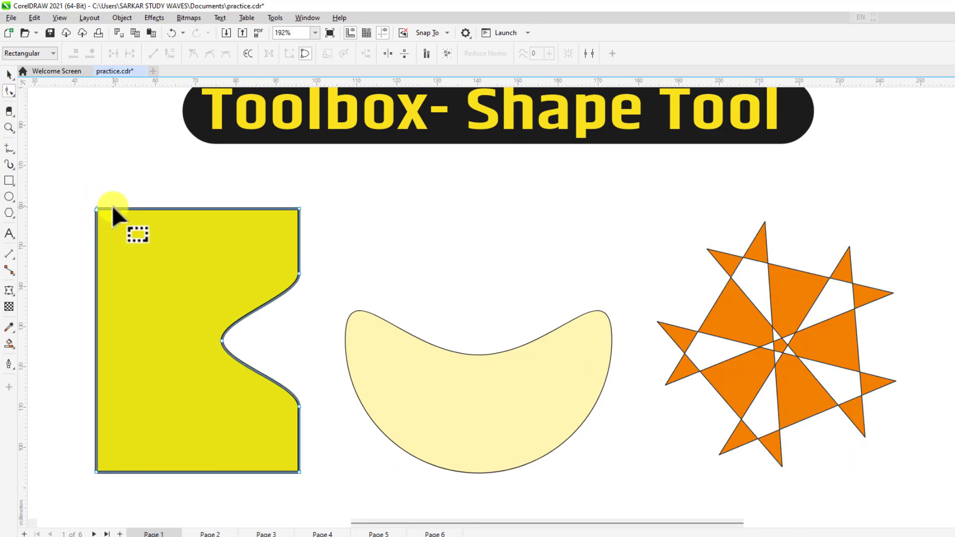
scroll(106, 248, "up", 3)
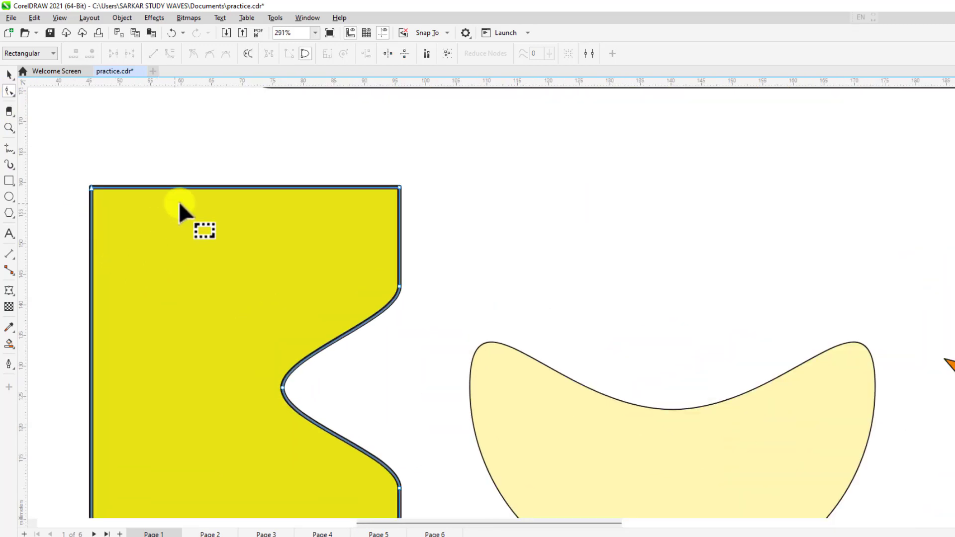
right_click(243, 187)
left_click(239, 186)
right_click(239, 187)
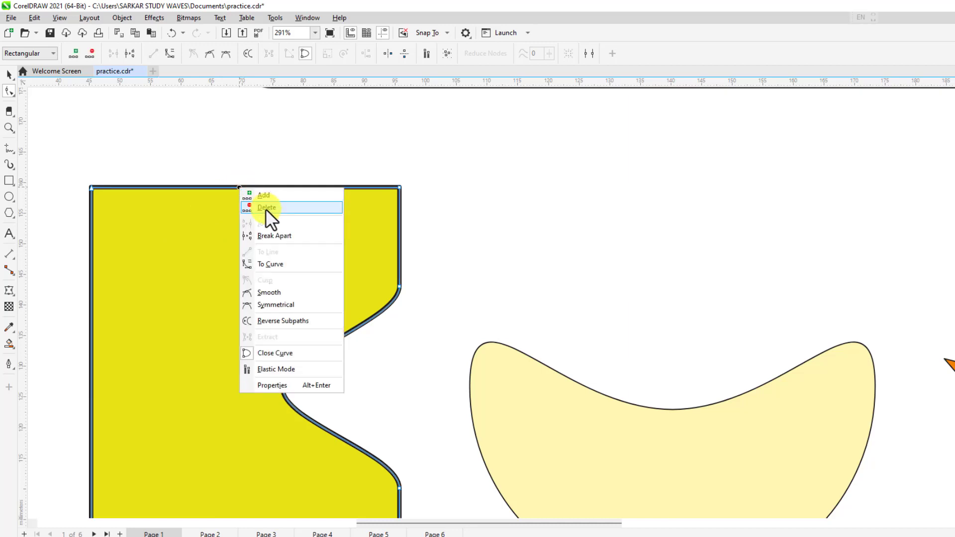
left_click(461, 316)
left_click(321, 343)
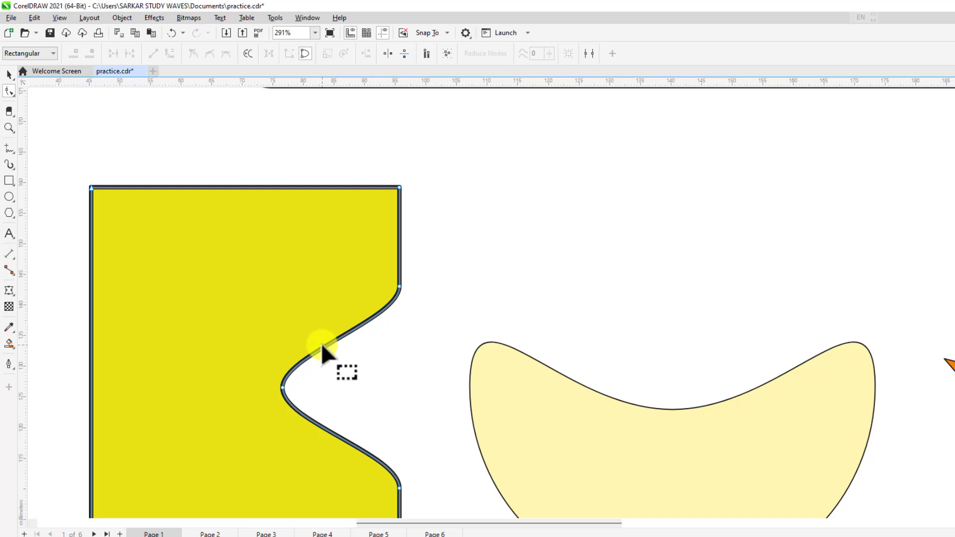
- Try deleting the node at the tip of the yellow shape's notch, and undo the deletion
left_click(281, 386)
right_click(281, 386)
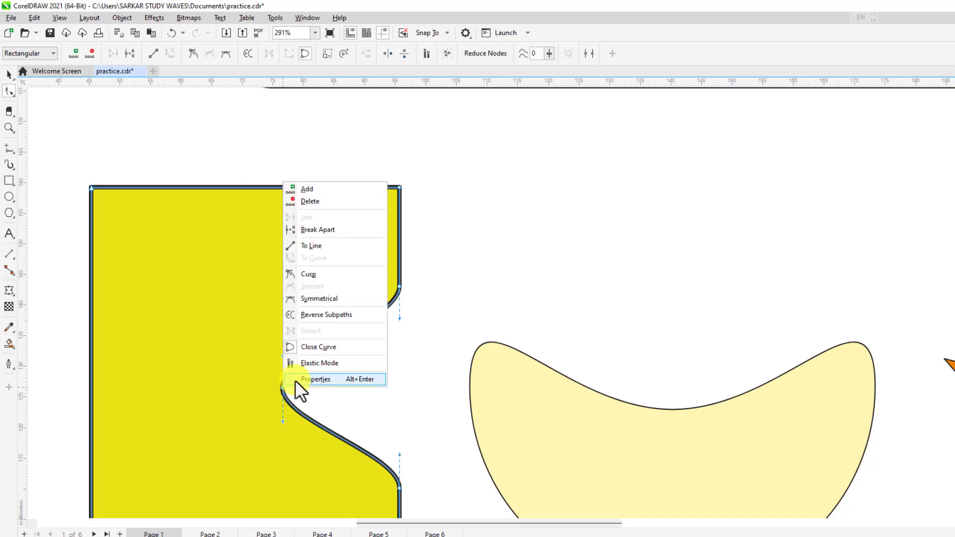
left_click(308, 202)
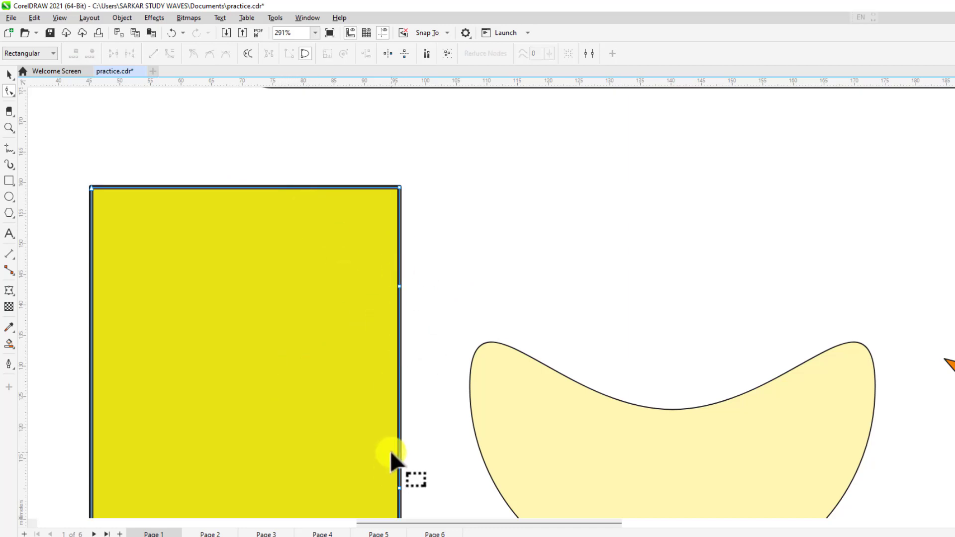
key("ctrl+z")
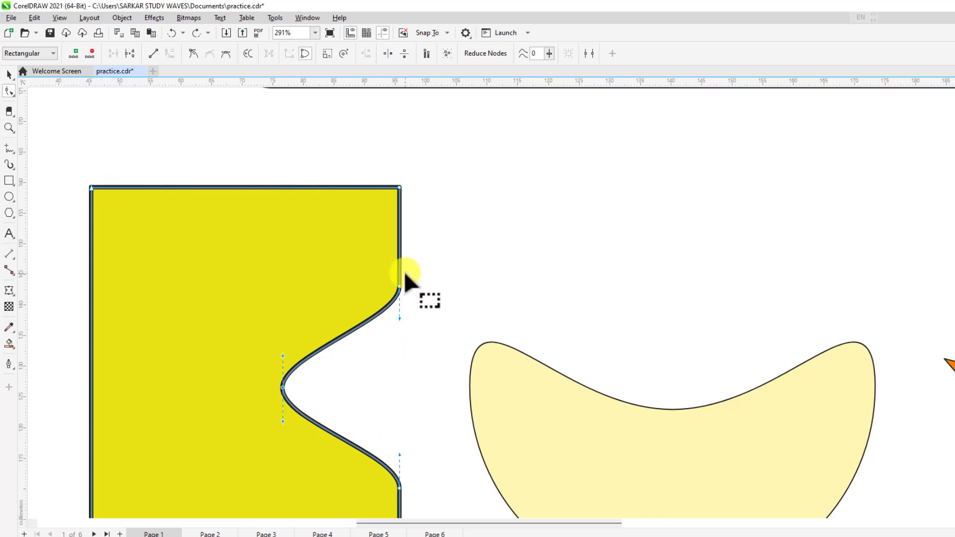
- Convert the segment above the notch to a curve and back to a line, and try pulling its lower node outward, undoing the move
left_click(399, 287)
right_click(399, 286)
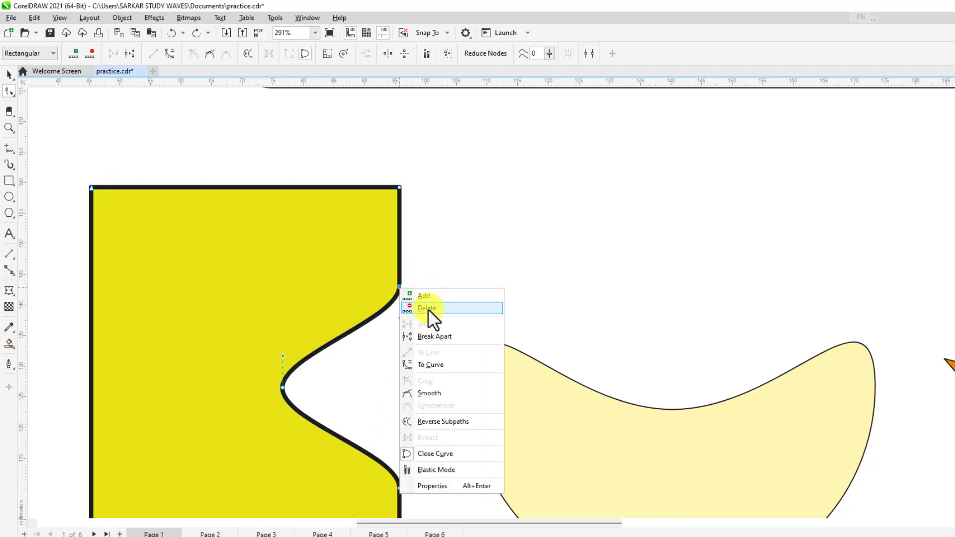
left_click(443, 367)
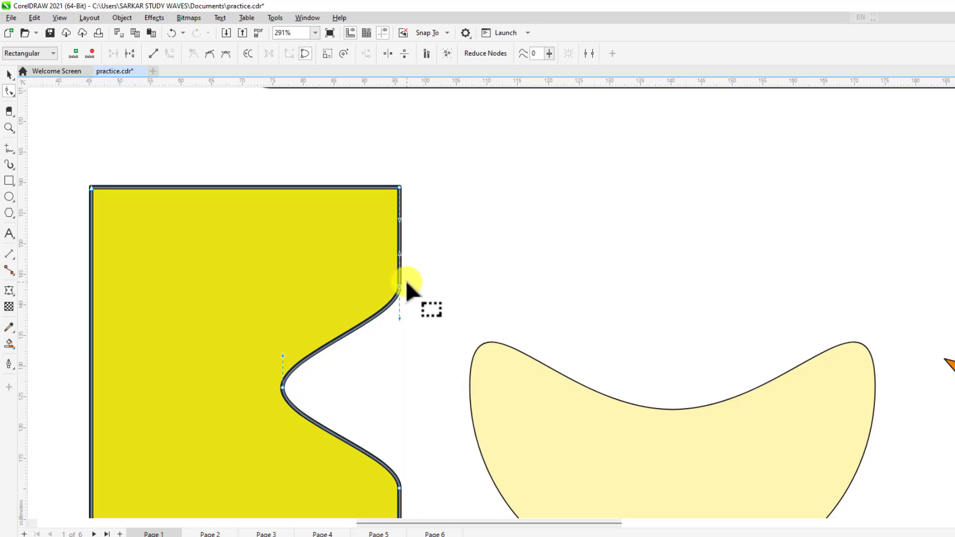
right_click(399, 288)
left_click(430, 352)
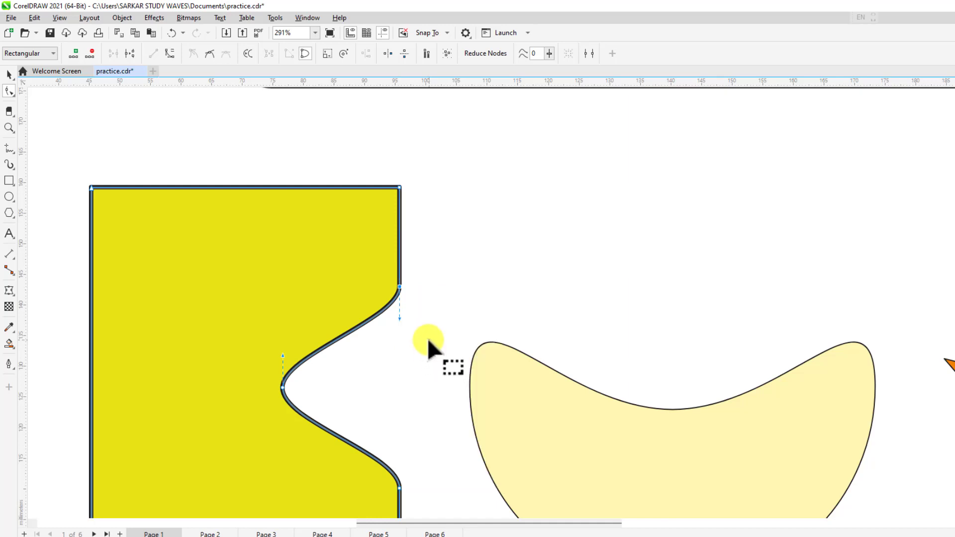
left_click_drag(400, 287, 500, 254)
key("ctrl+z")
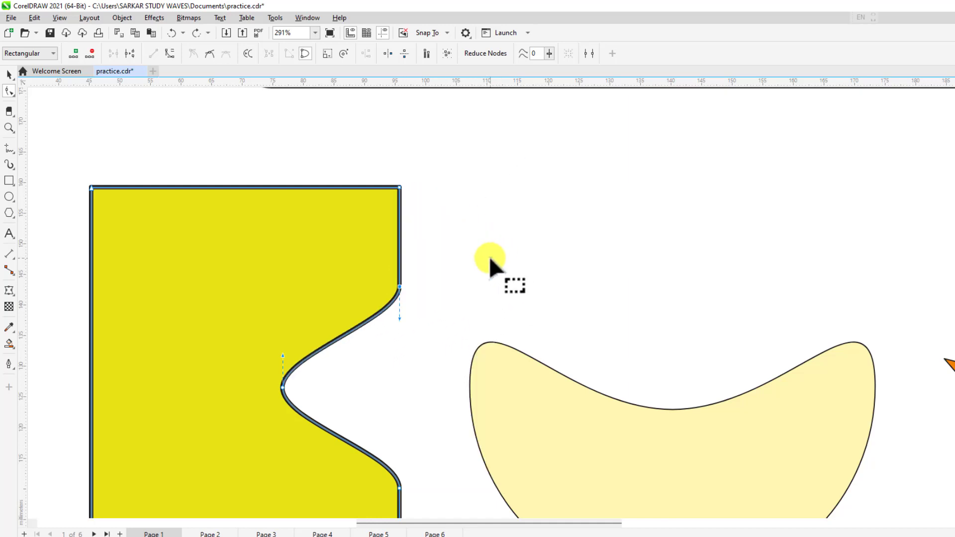
- Convert the segment above the notch to a curve, and try bulging it by pulling its lower node about 11 mm outward, undoing the move
right_click(400, 286)
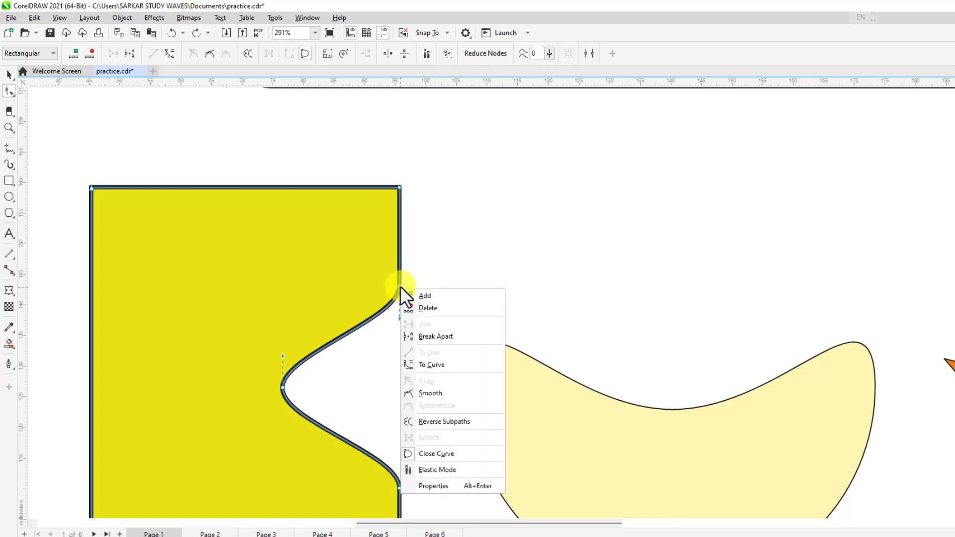
left_click(431, 365)
left_click_drag(399, 285, 469, 274)
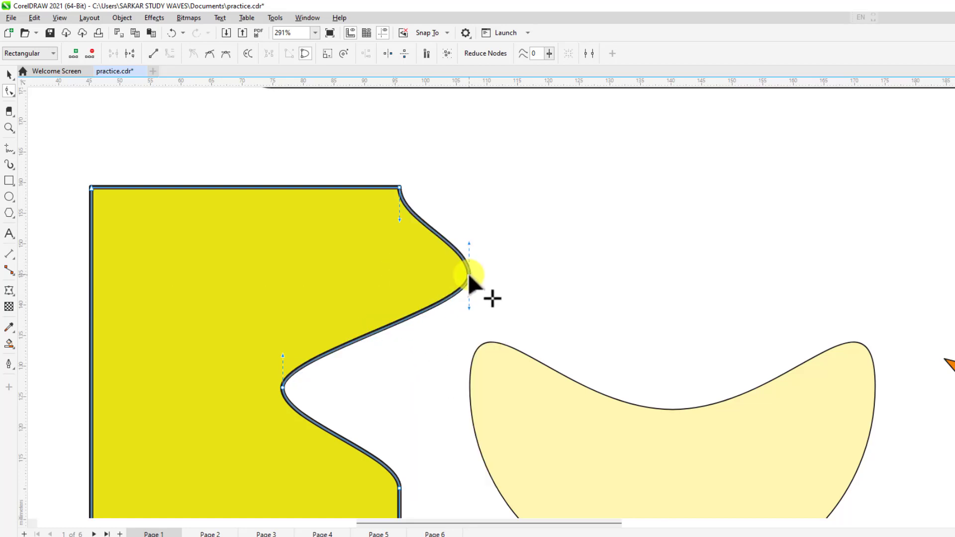
key("ctrl+z")
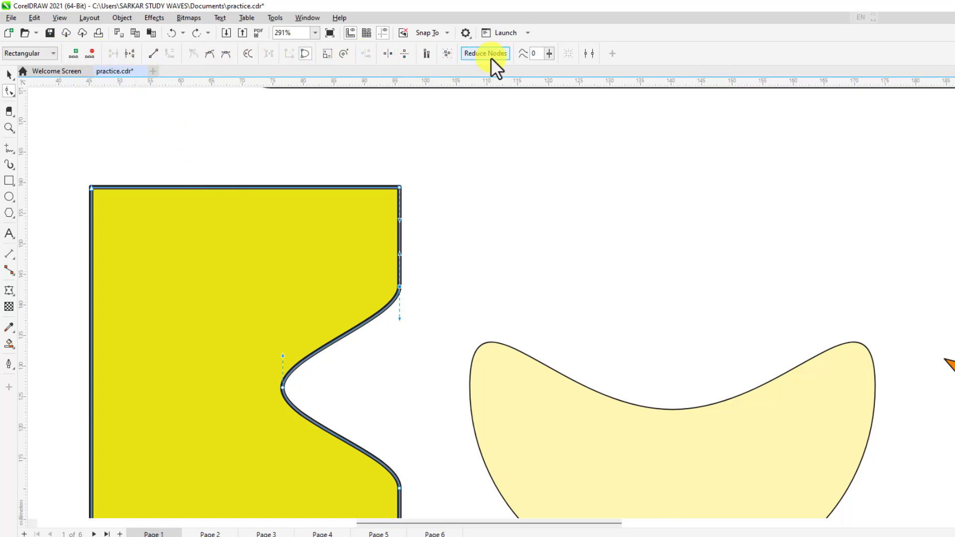
scroll(328, 256, "down", 3)
scroll(565, 350, "up", 2)
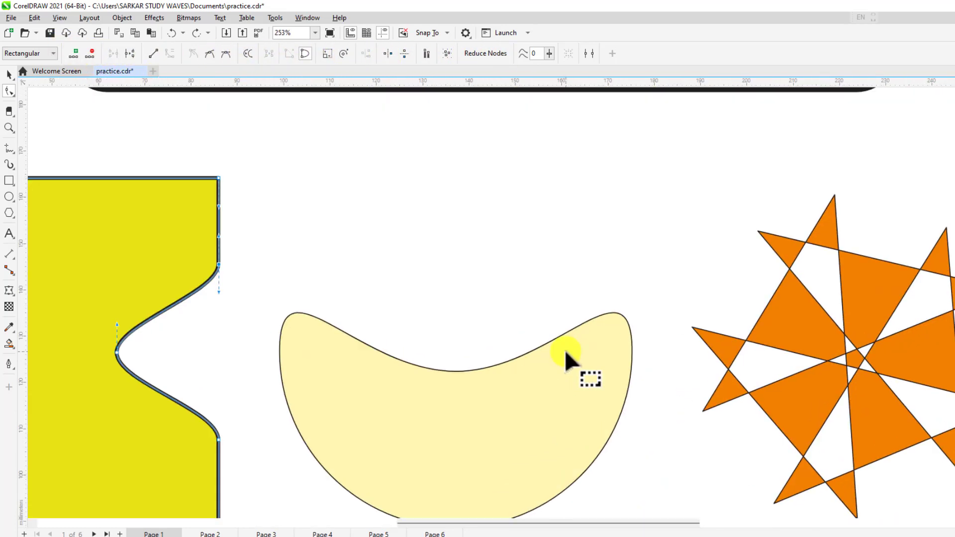
scroll(393, 393, "down", 2)
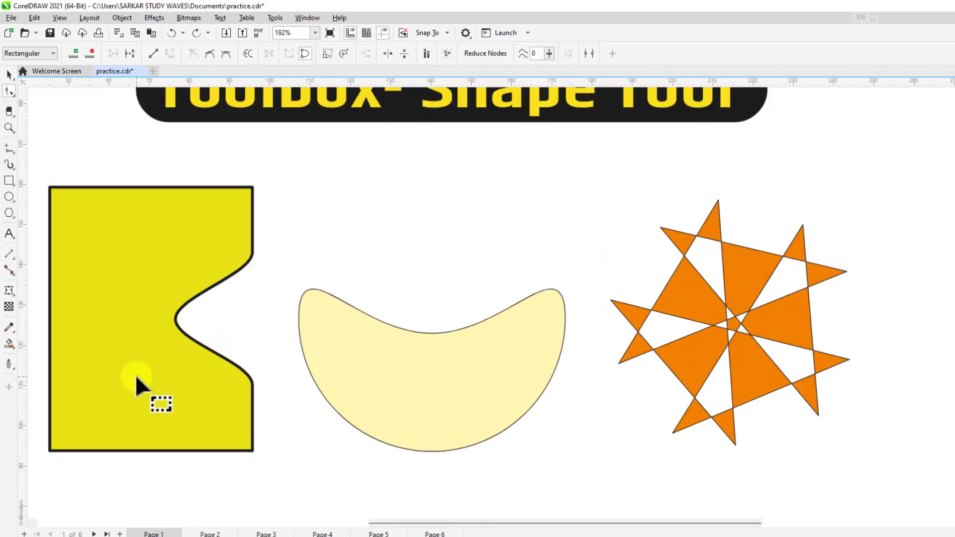
scroll(135, 374, "up", 2)
scroll(219, 329, "down", 3)
scroll(168, 312, "up", 2)
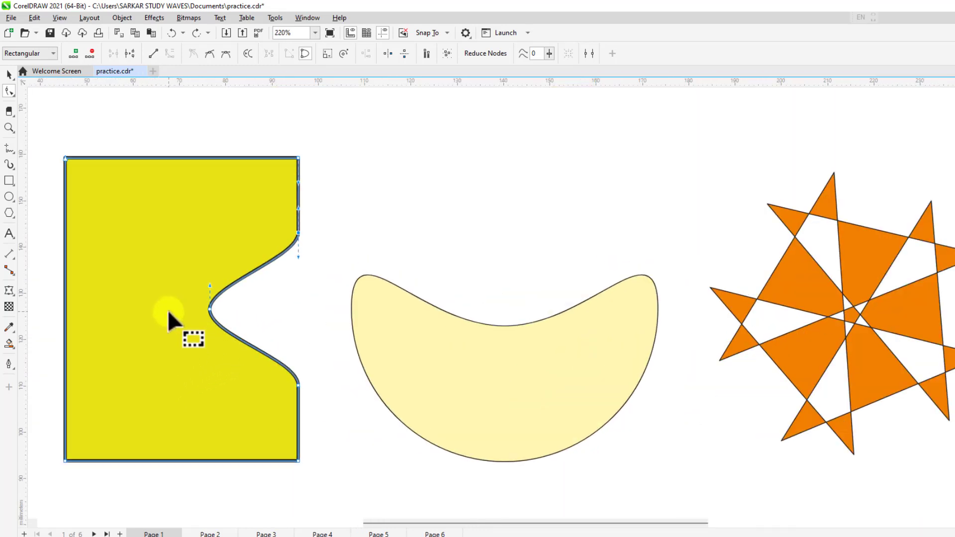
scroll(252, 338, "down", 2)
scroll(249, 412, "up", 4)
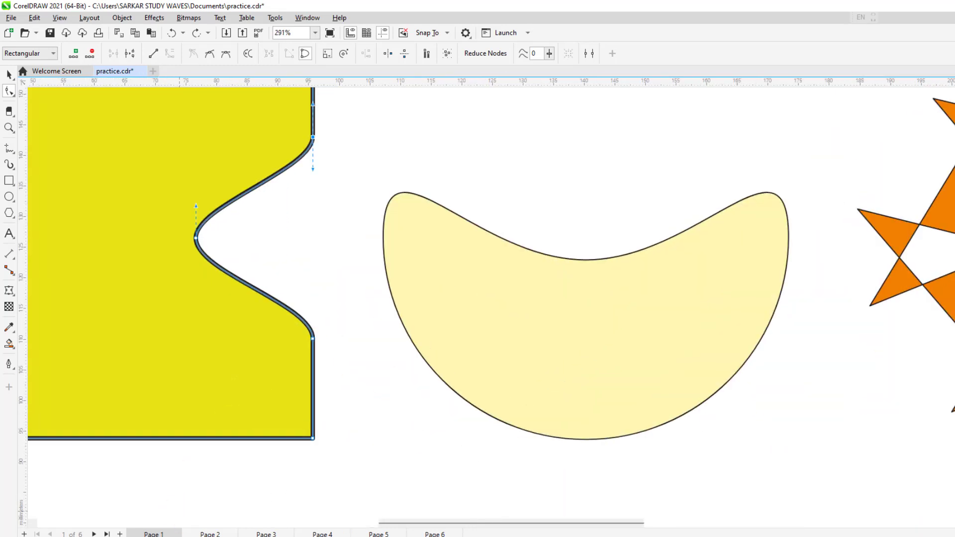
- Go to Page 2 and select the bitmap image containing the GPRS, IMEI and VOIP pictures
left_click(208, 534)
scroll(428, 396, "down", 6)
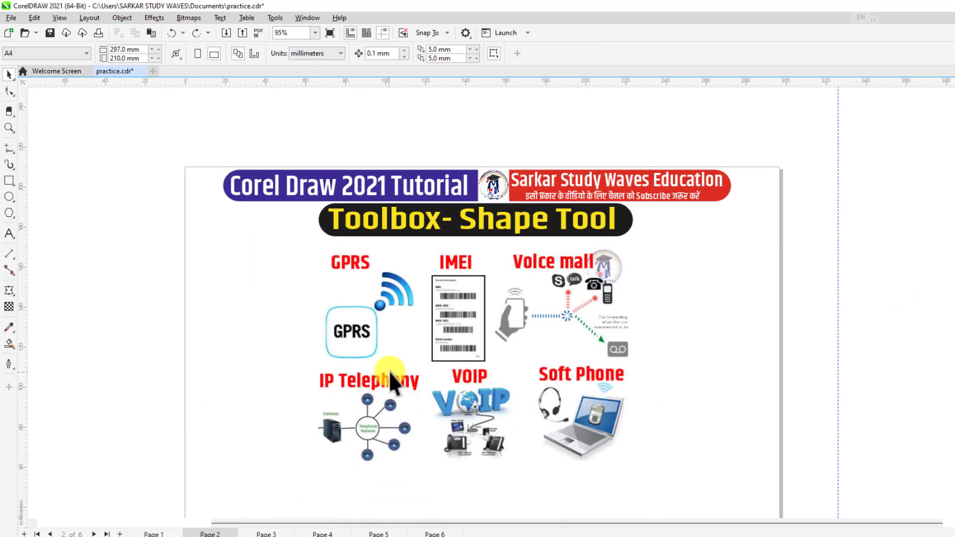
left_click(456, 374)
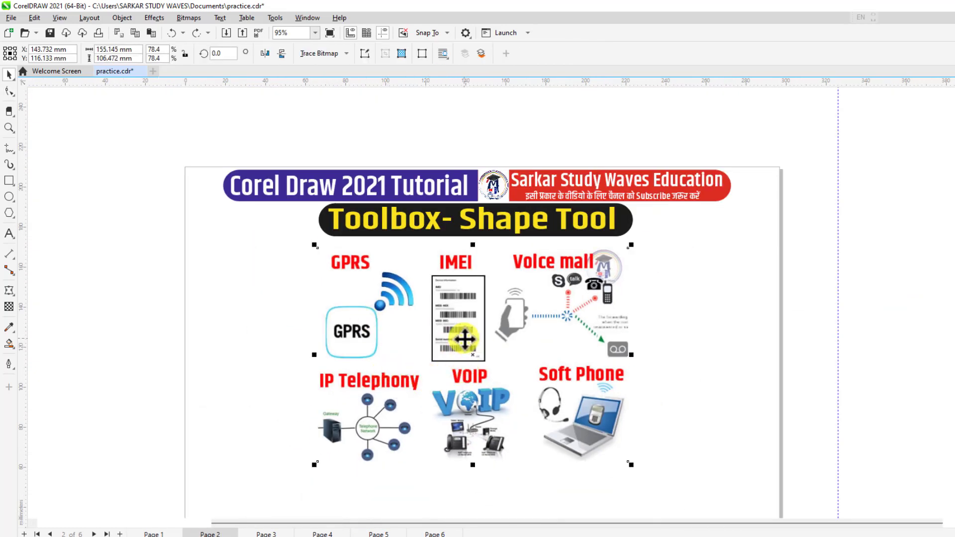